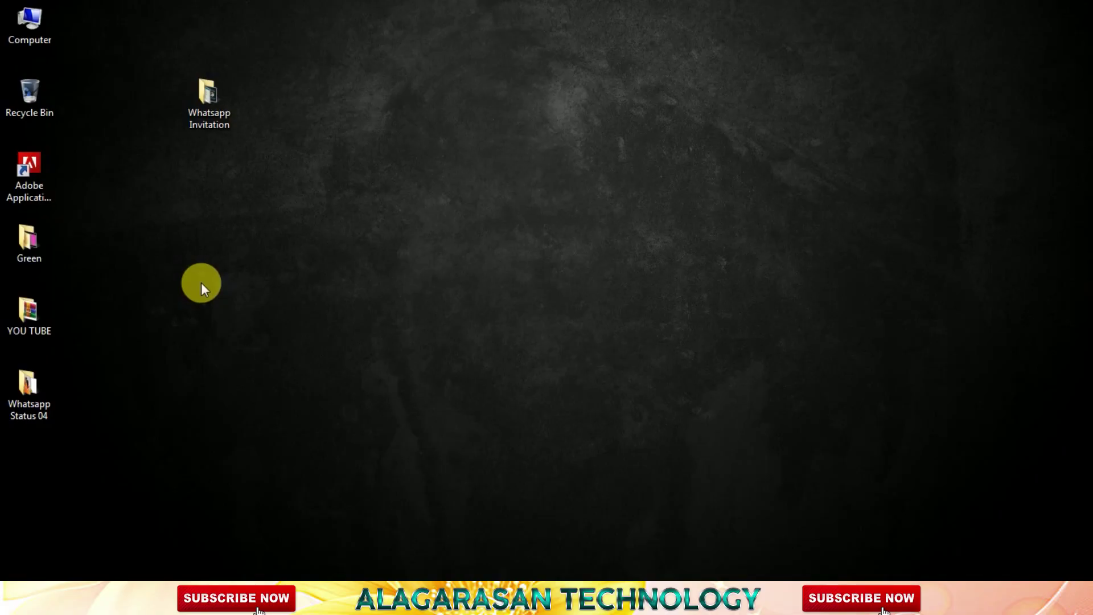
right_click(175, 187)
click(205, 254)
right_click(374, 171)
click(411, 238)
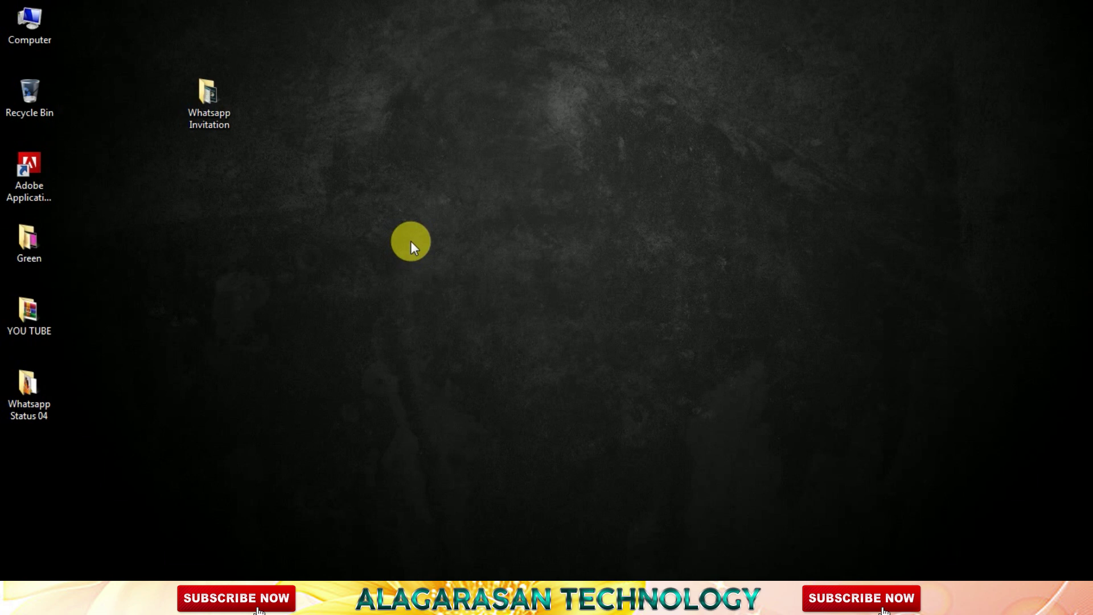
right_click(485, 175)
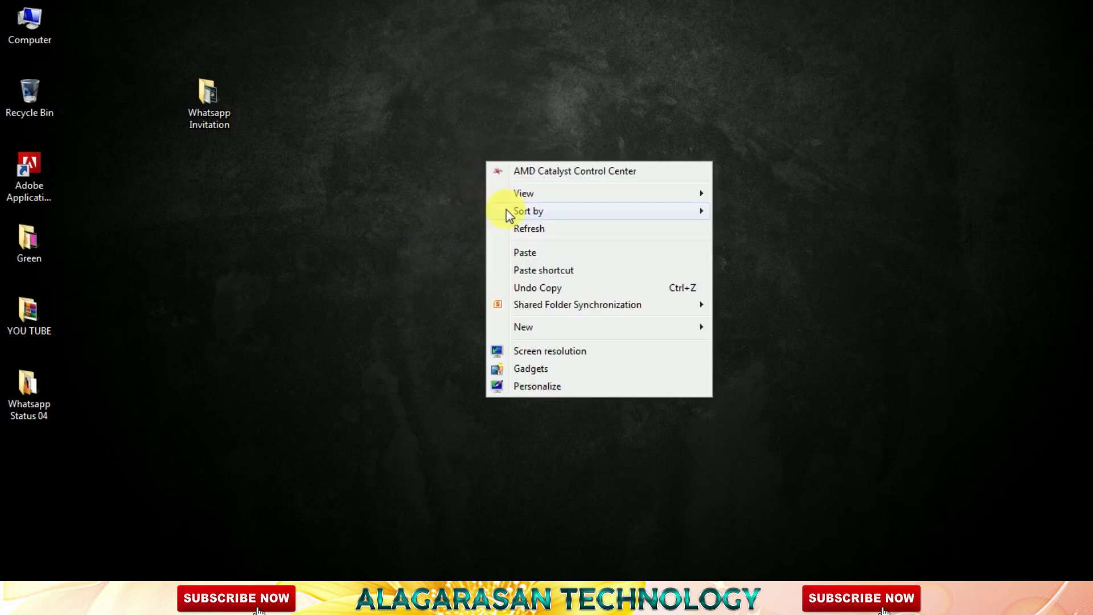
click(518, 227)
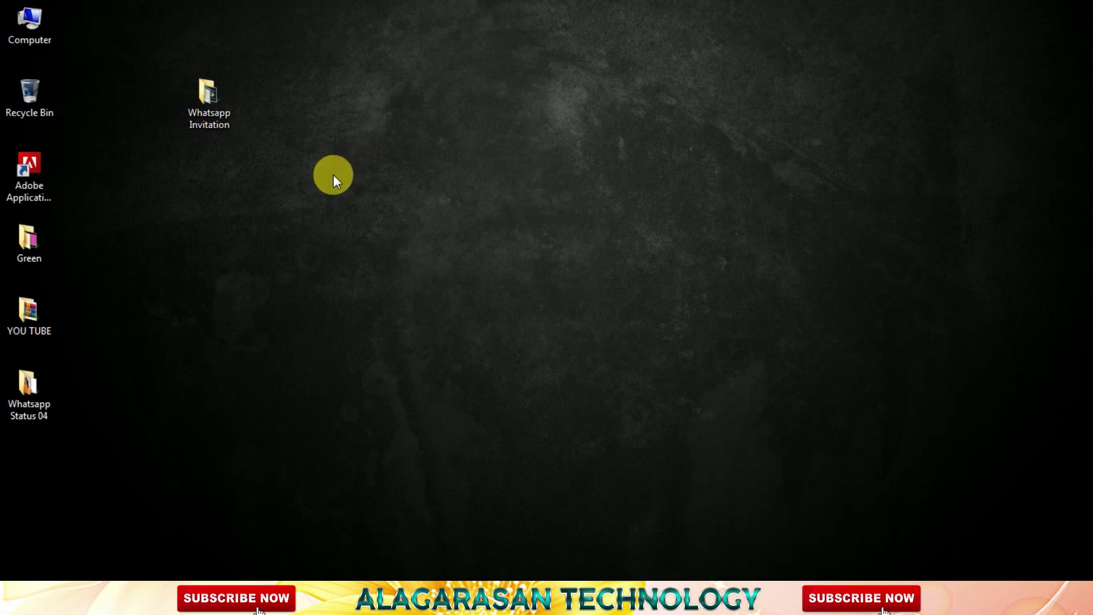
Open the Whatsapp Invitation folder on the desktop and show its files as extra large icons.
click(205, 102)
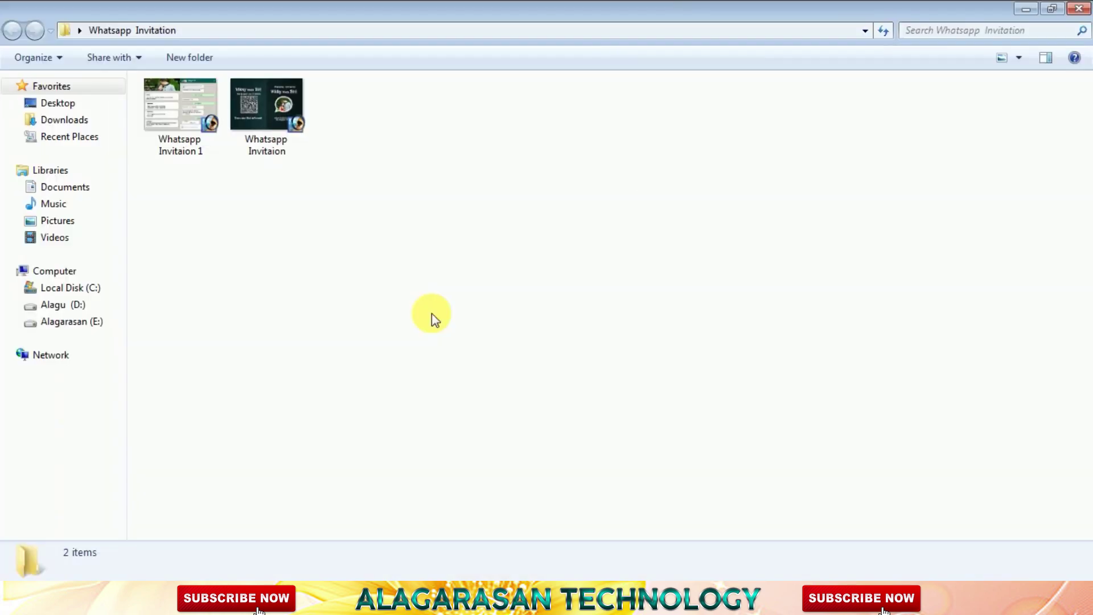
right_click(365, 245)
mouse_move(403, 275)
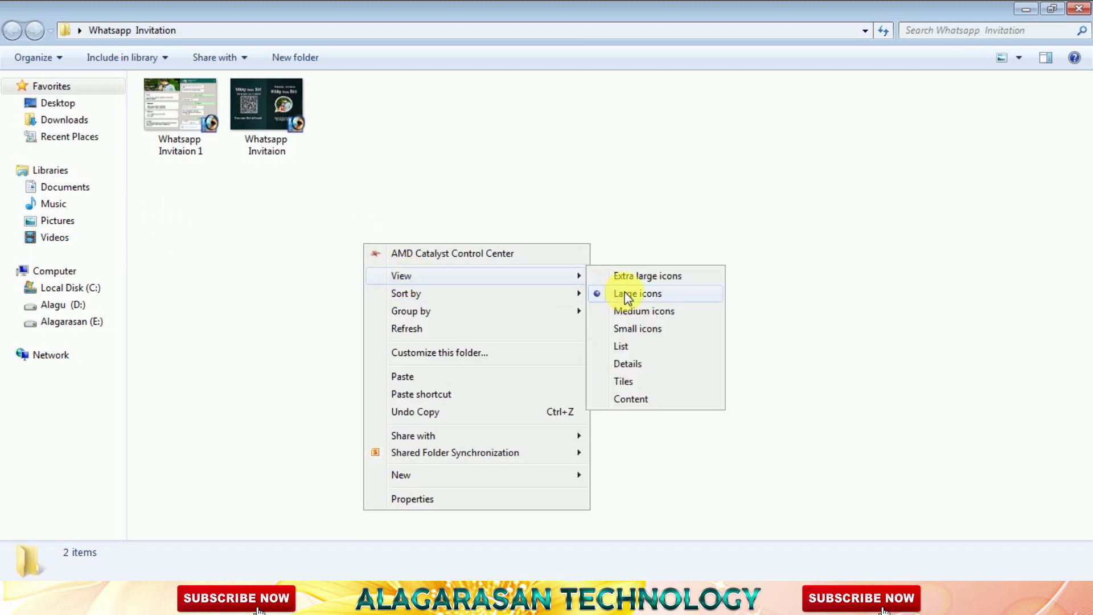
click(633, 277)
Open the Whatsapp Invitaion design file, the one with the QR code, in Adobe Photoshop.
click(477, 217)
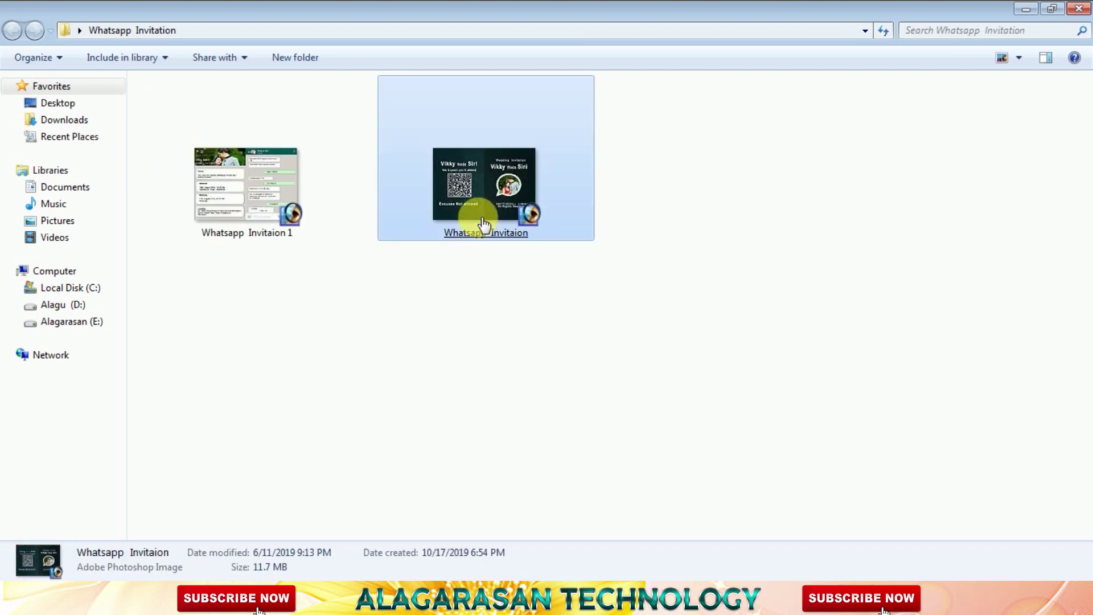
click(246, 227)
click(390, 350)
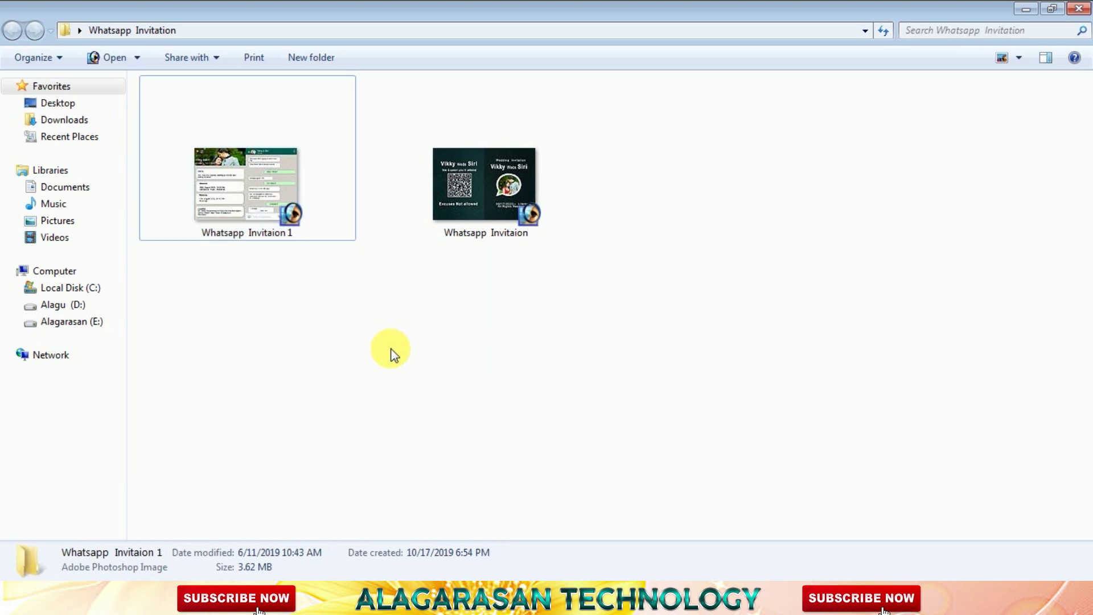
click(451, 226)
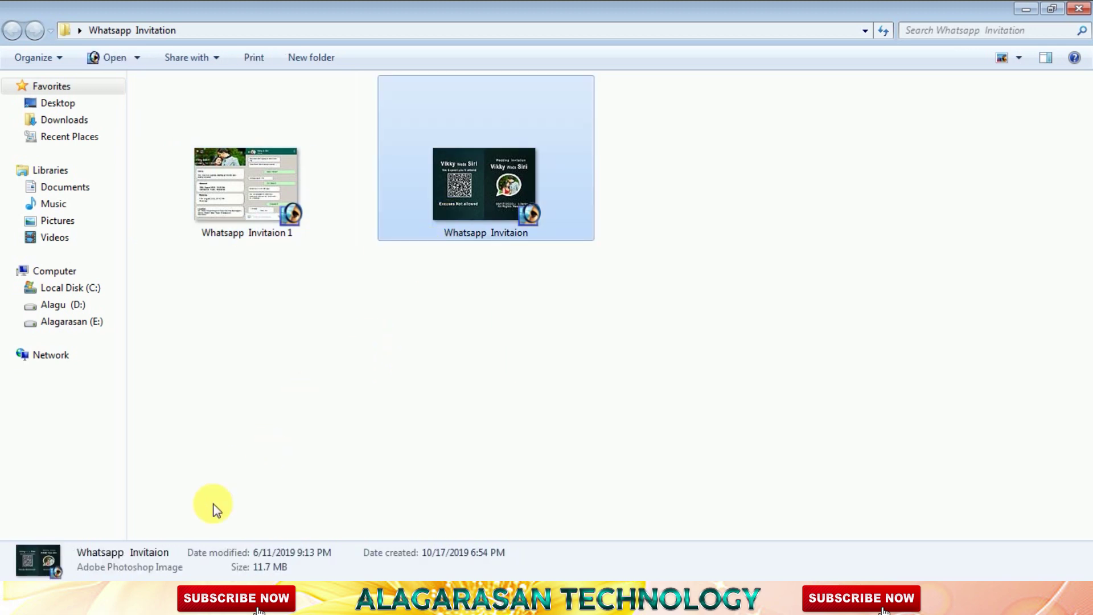
drag(143, 599, 322, 329)
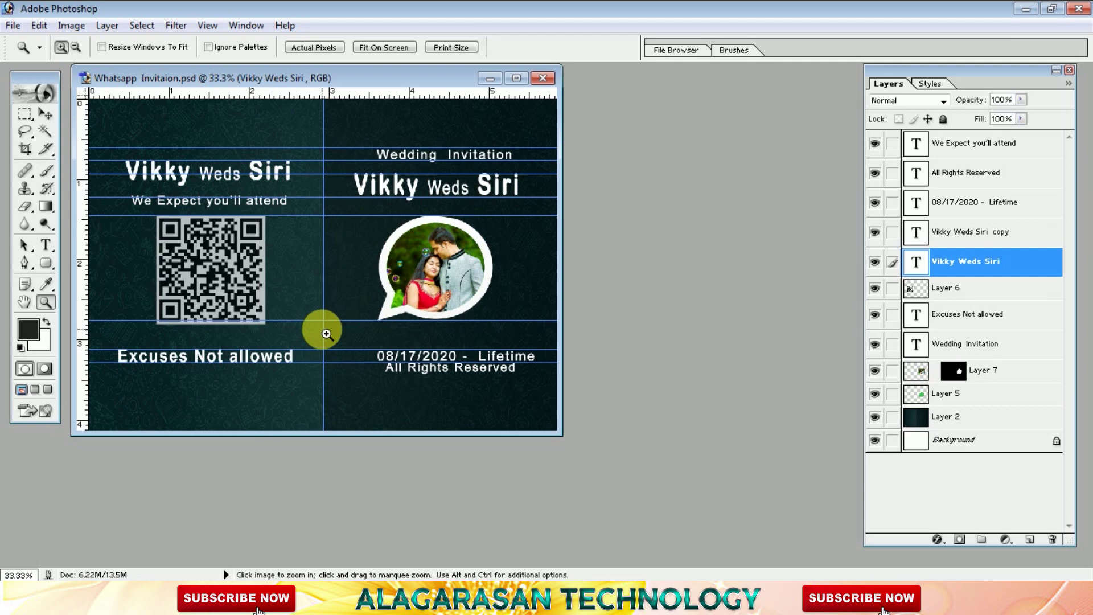
Select Layer 7, the couple photo inside the speech bubble, and hide it.
click(325, 331)
click(325, 320)
key(ctrl+minus)
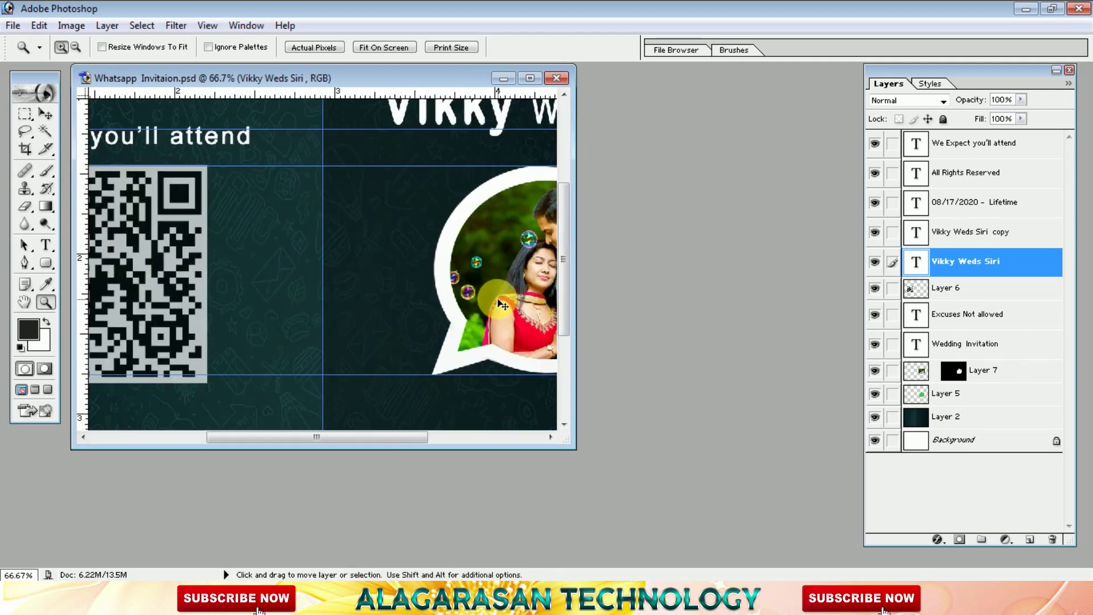
key(ctrl+minus)
key(v)
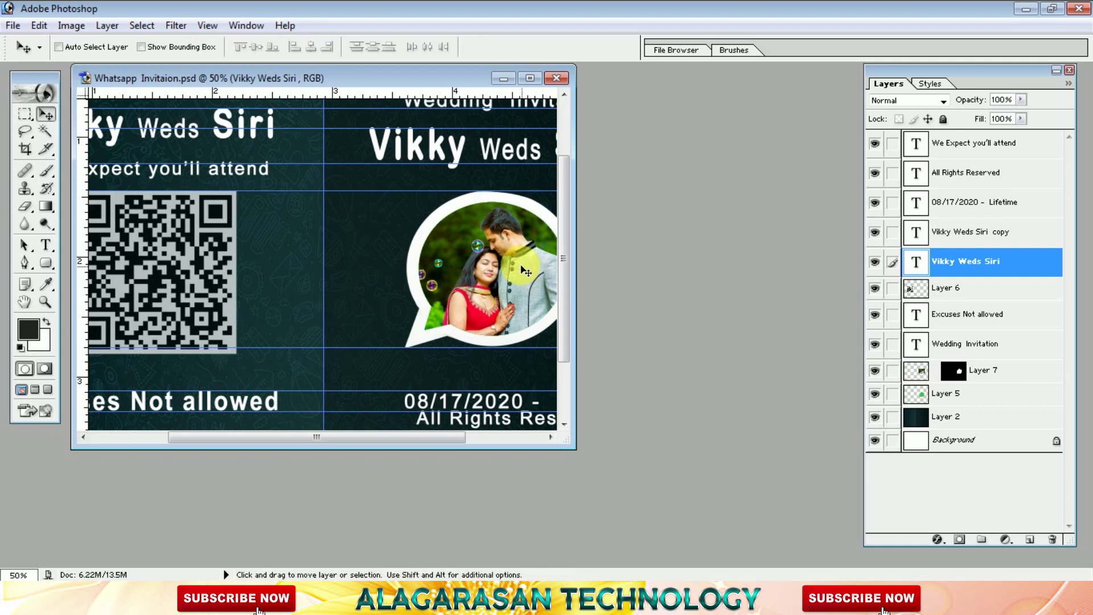
right_click(507, 256)
click(541, 264)
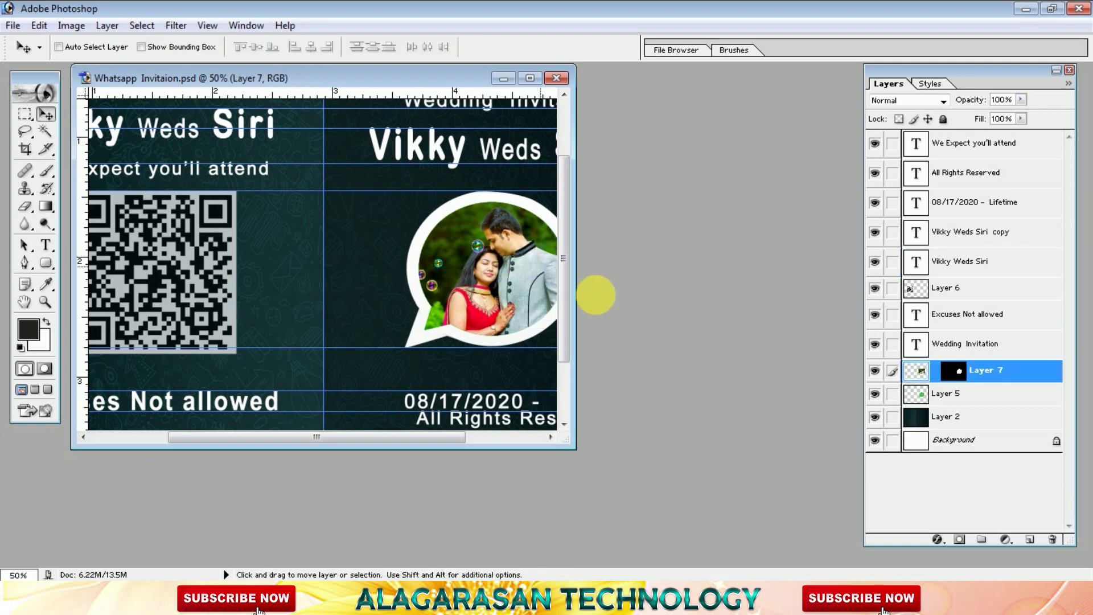
click(874, 371)
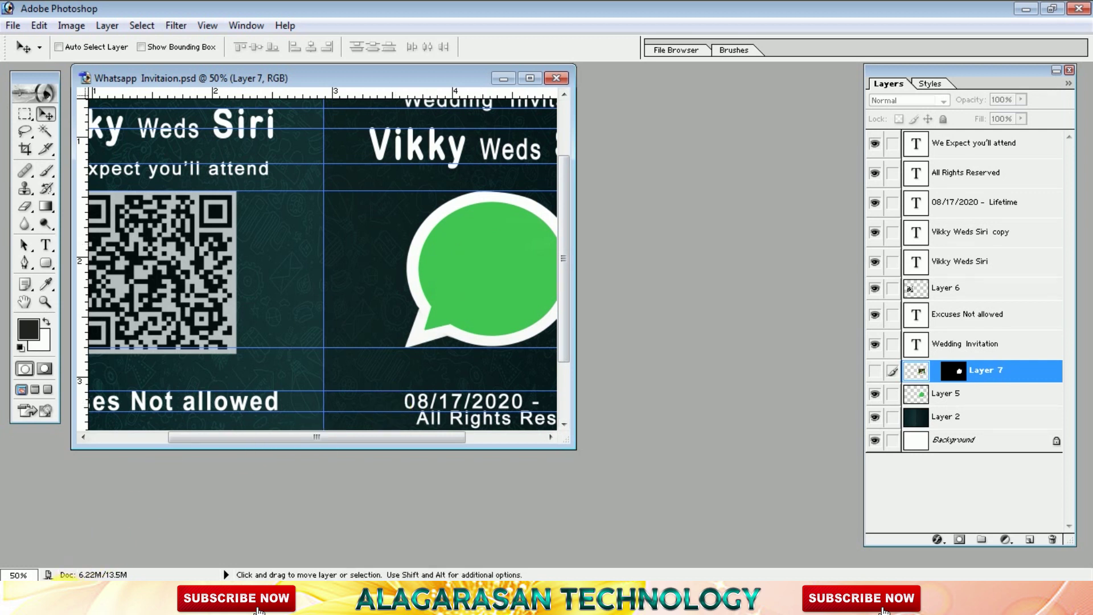
Open the couple photo 8e6323f4fa86c1ee5af21aa49fca85e0 from the movie picture folder in Photoshop.
click(67, 575)
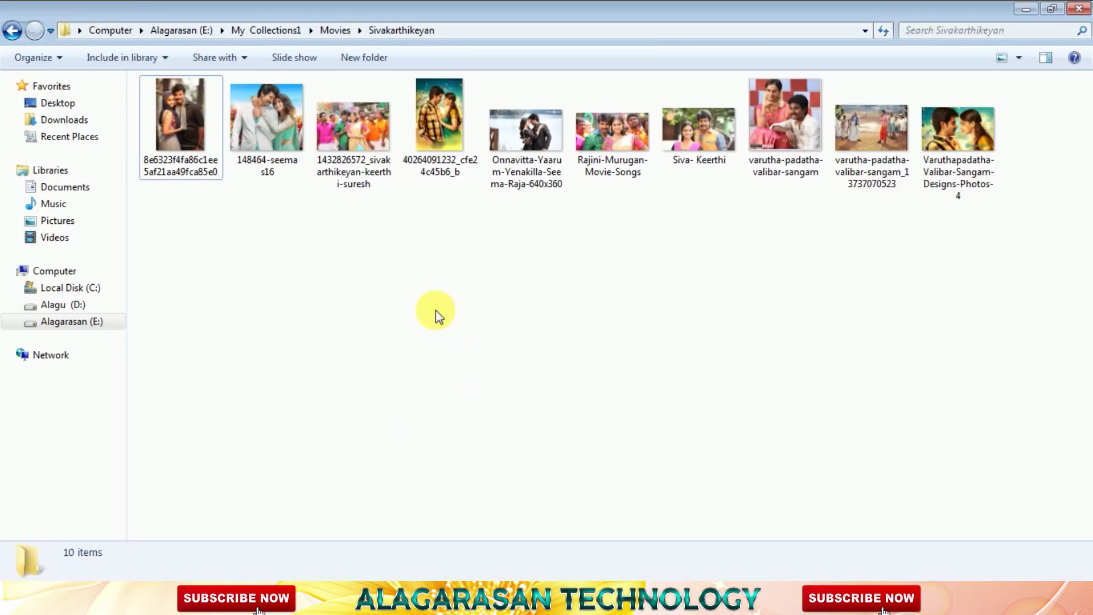
click(191, 148)
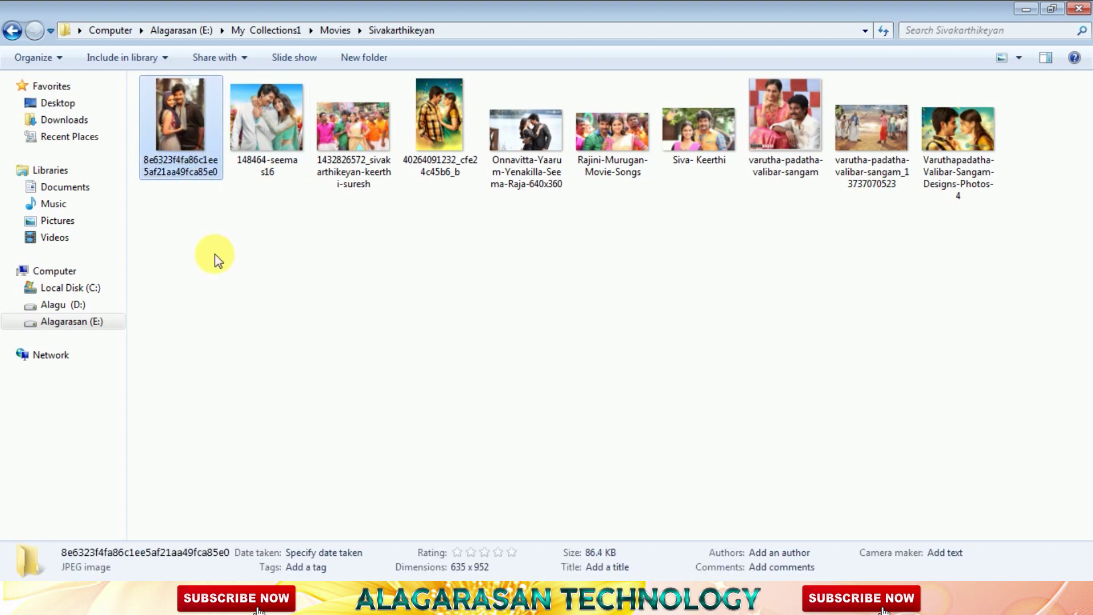
drag(191, 148, 180, 393)
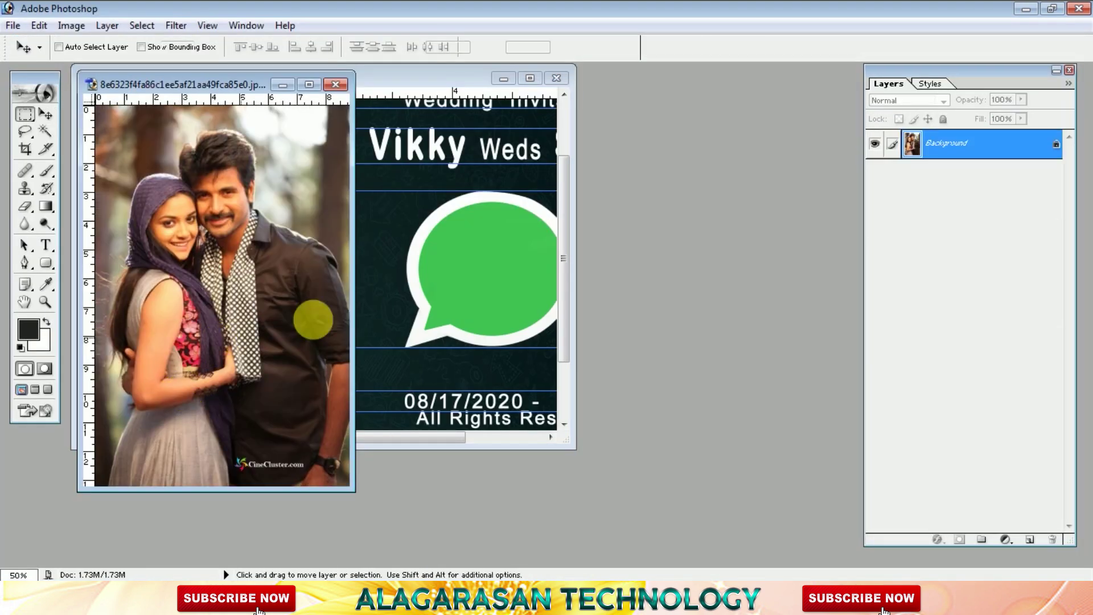
Cut a rectangular area around the couple's upper bodies out of the photo, and close the photo without saving it.
key(m)
drag(106, 121, 323, 361)
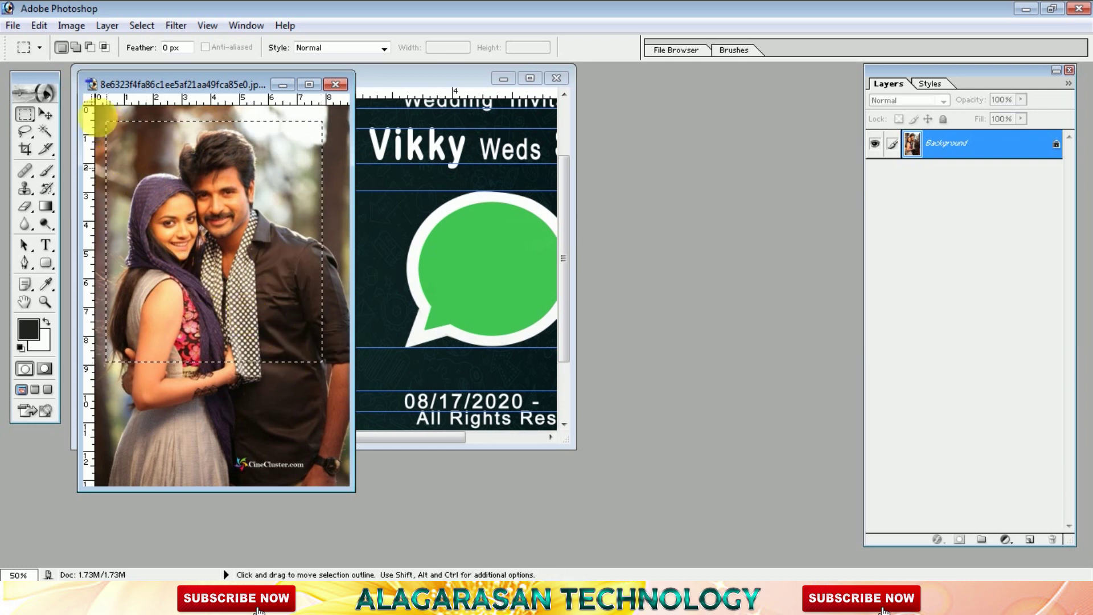
click(39, 25)
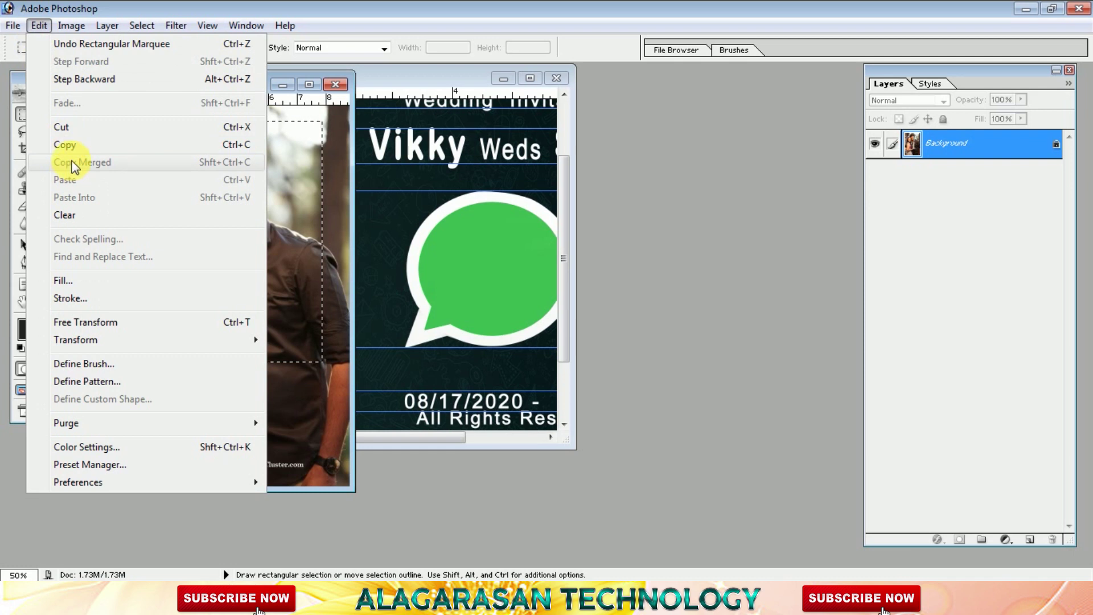
click(74, 126)
click(335, 86)
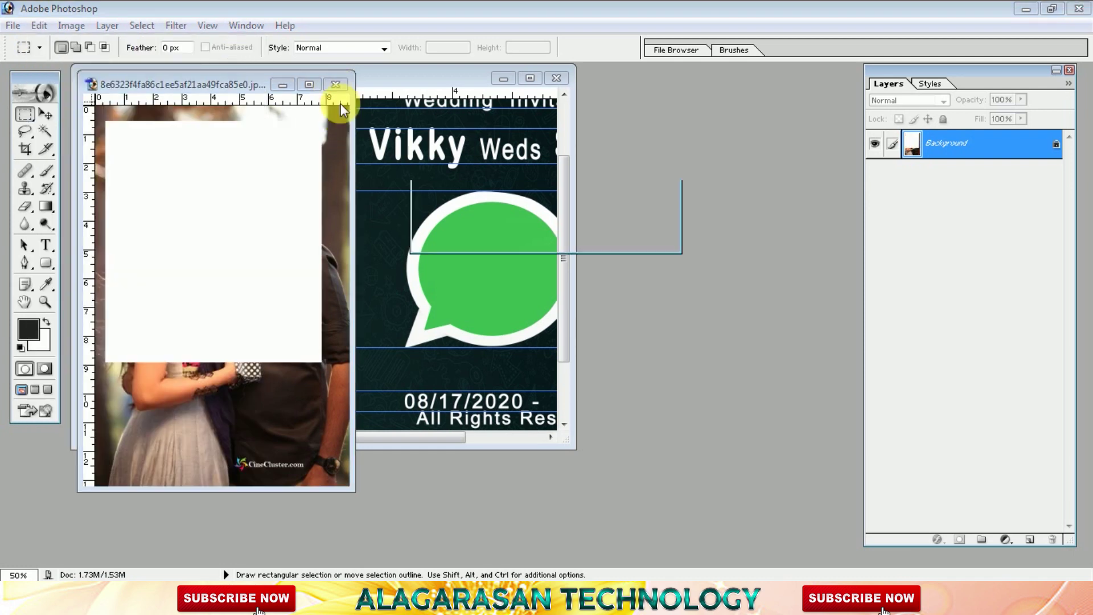
click(538, 236)
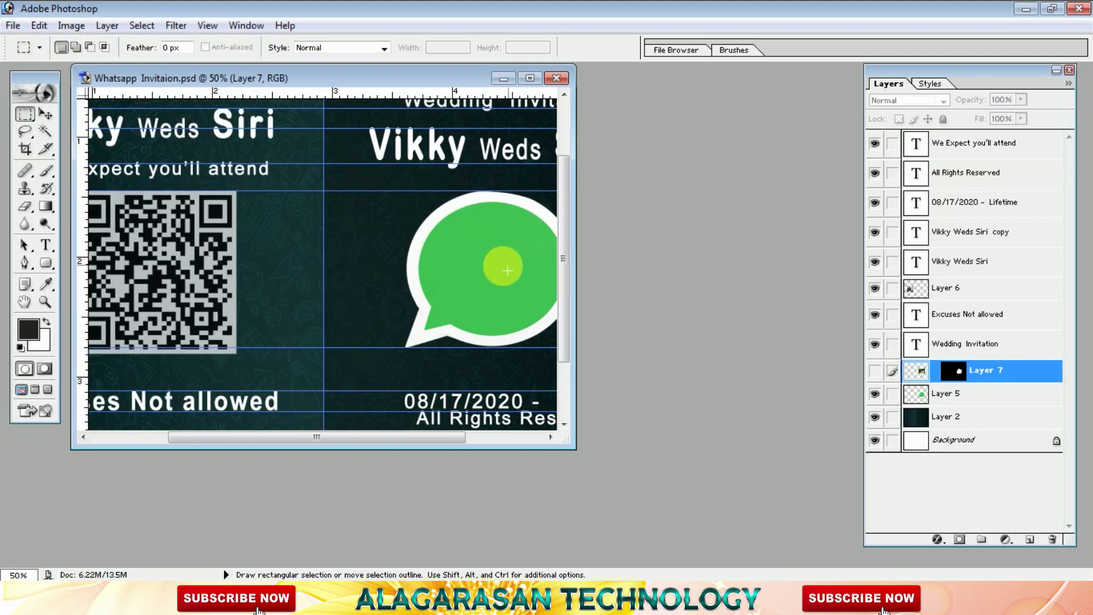
Make Layer 5 active and select the green interior of the speech bubble with the Magic Wand.
key(v)
key(c)
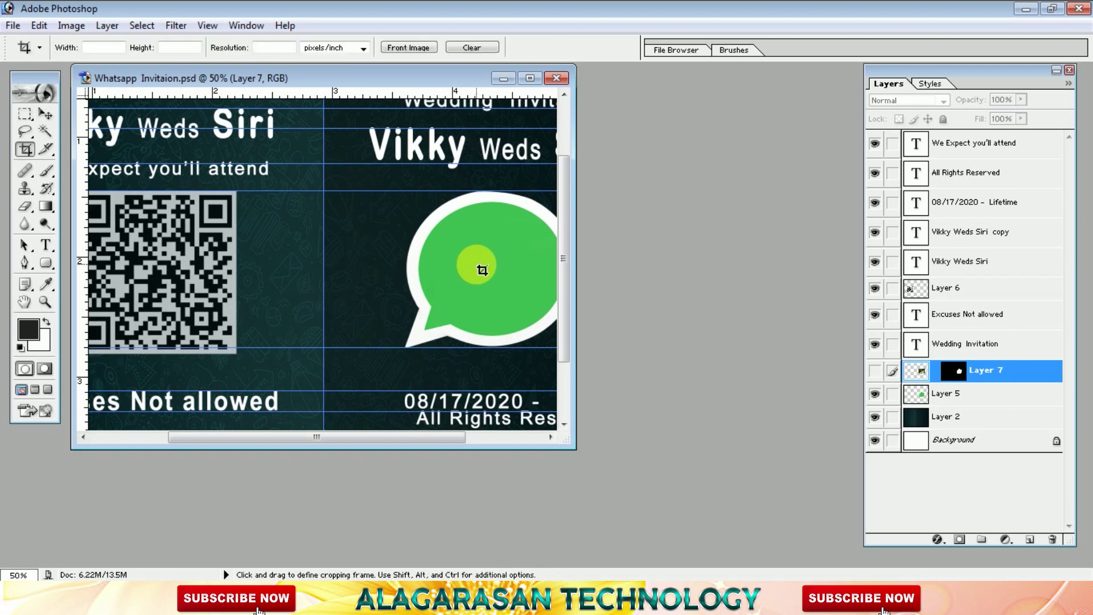
right_click(477, 268)
key(Escape)
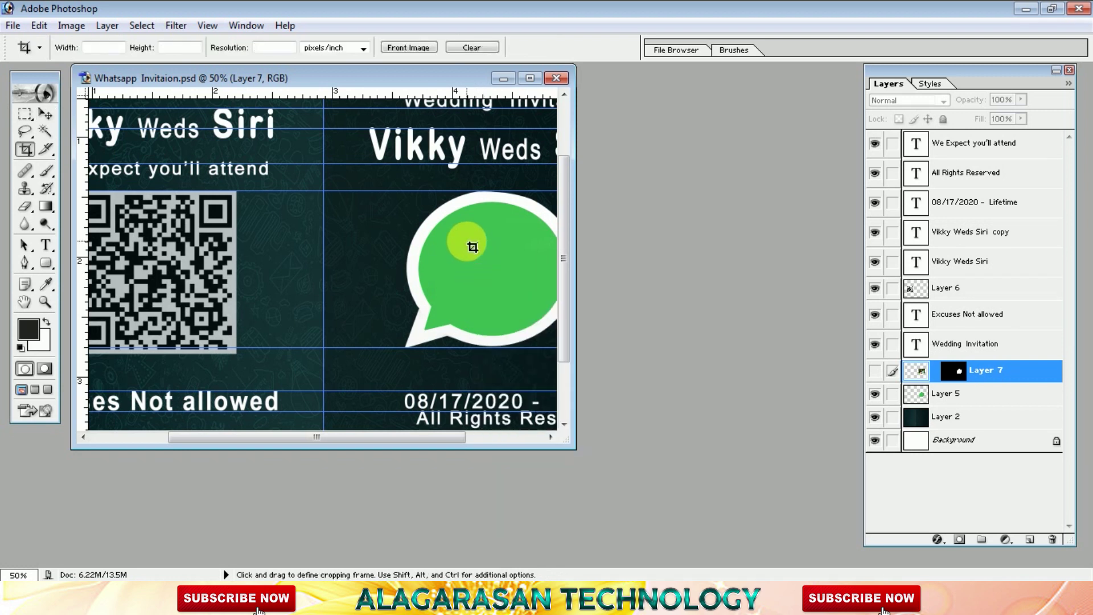
key(v)
right_click(471, 257)
click(481, 267)
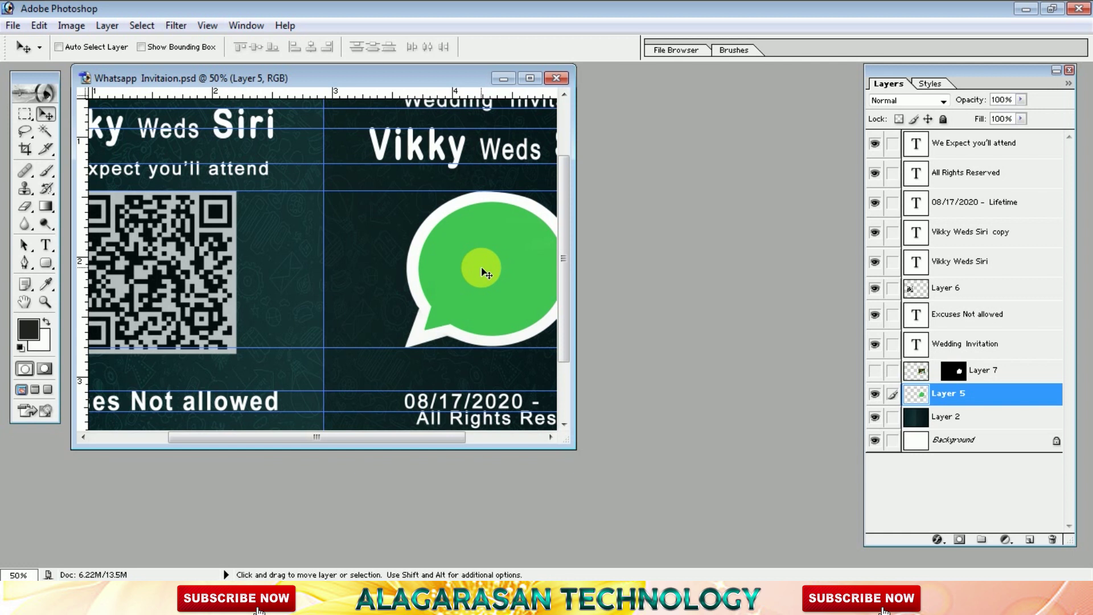
key(w)
click(482, 271)
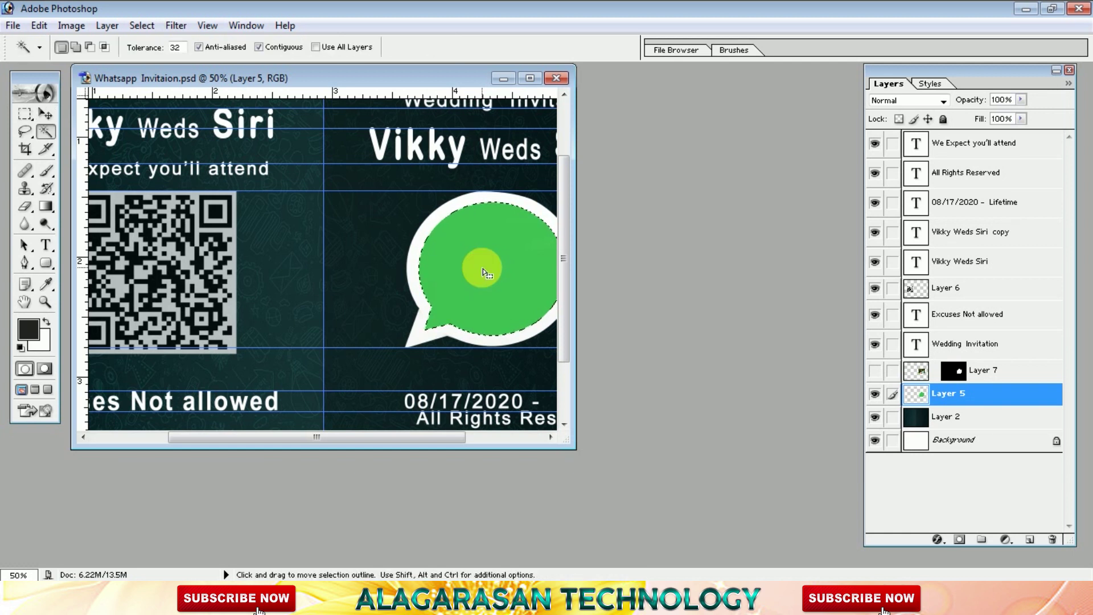
Try pasting the cut photo as an ordinary layer and clipping it to the speech bubble on Layer 5.
click(46, 26)
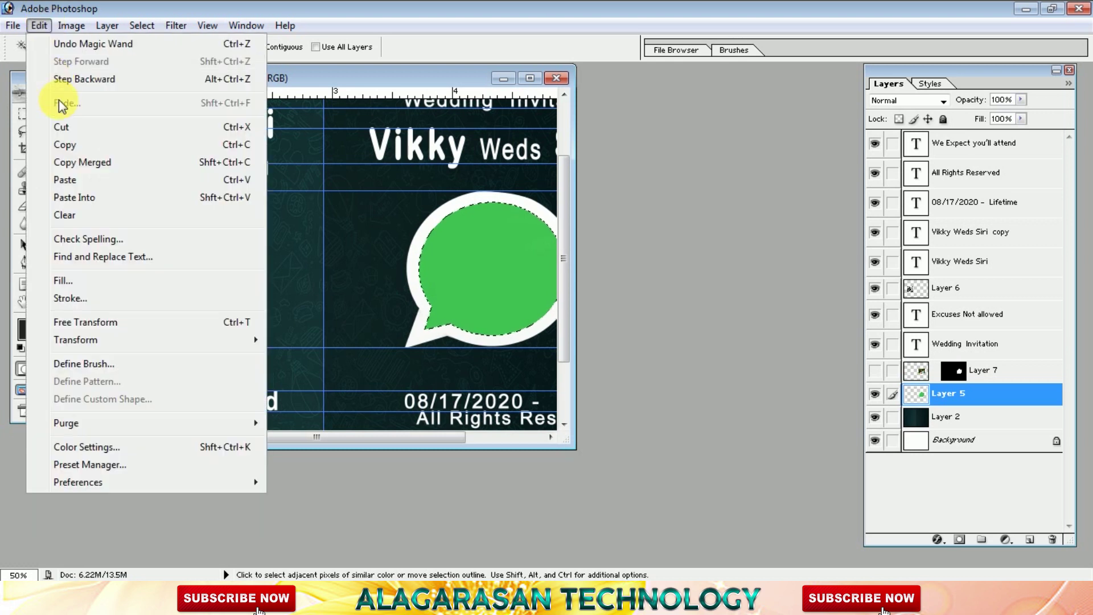
click(94, 171)
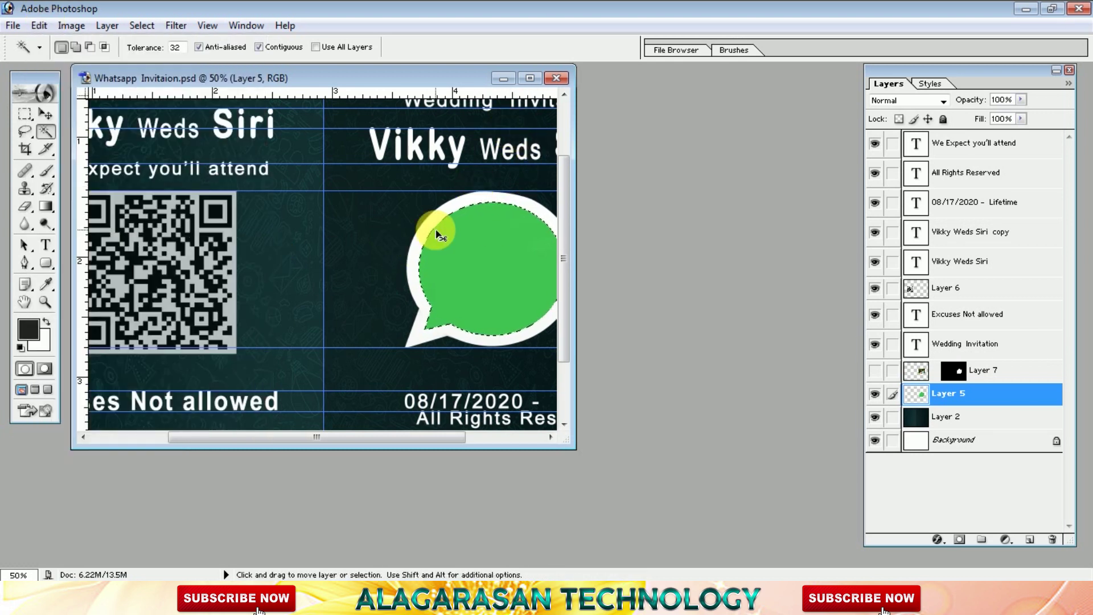
key(ctrl+v)
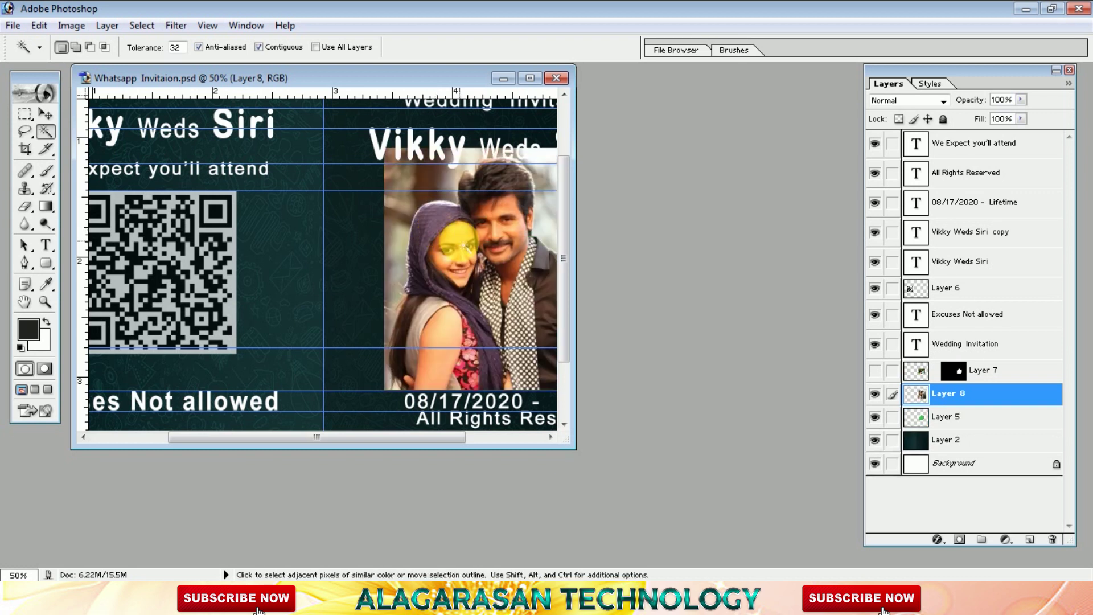
click(953, 424)
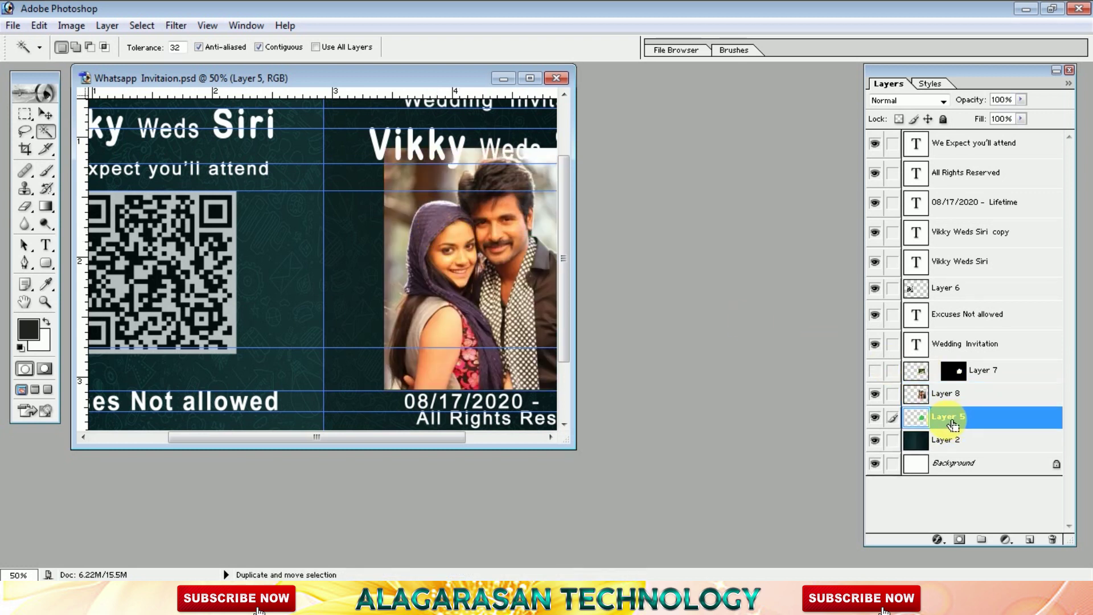
alt+click(953, 427)
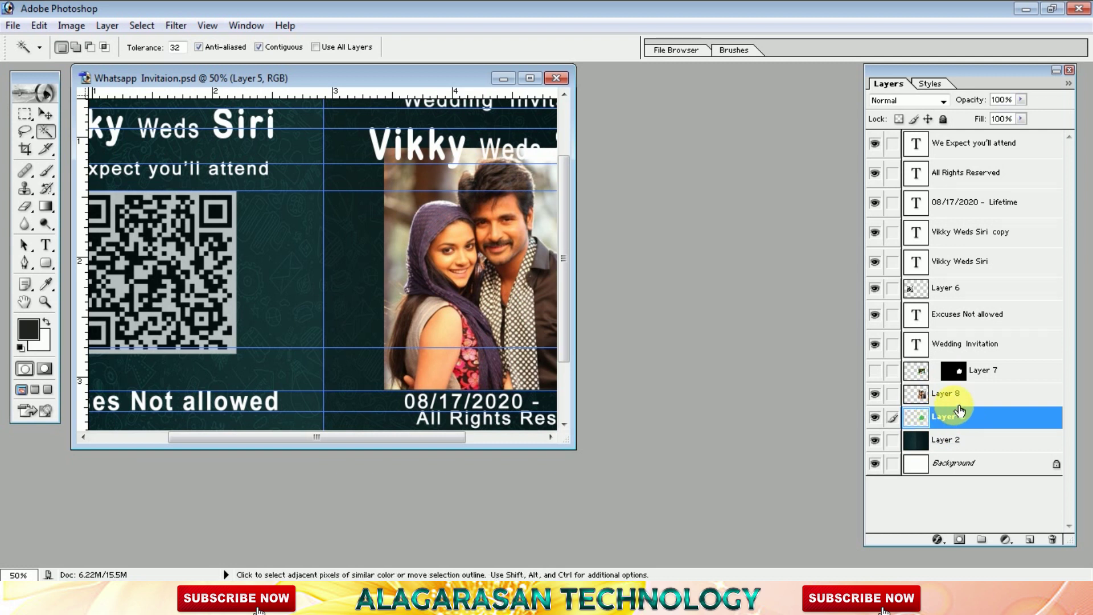
click(961, 398)
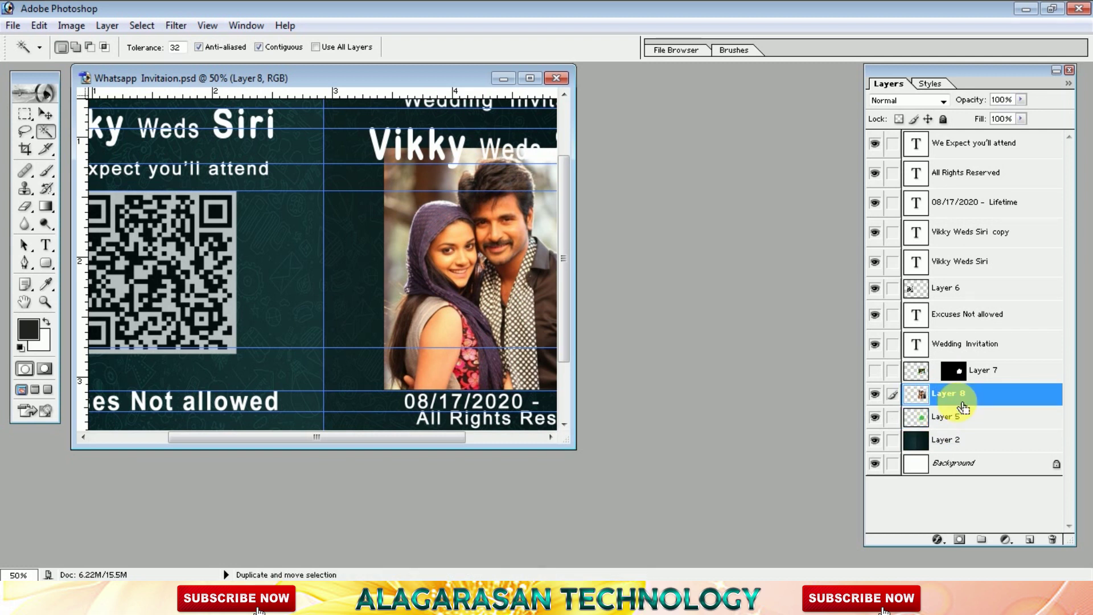
alt+click(962, 406)
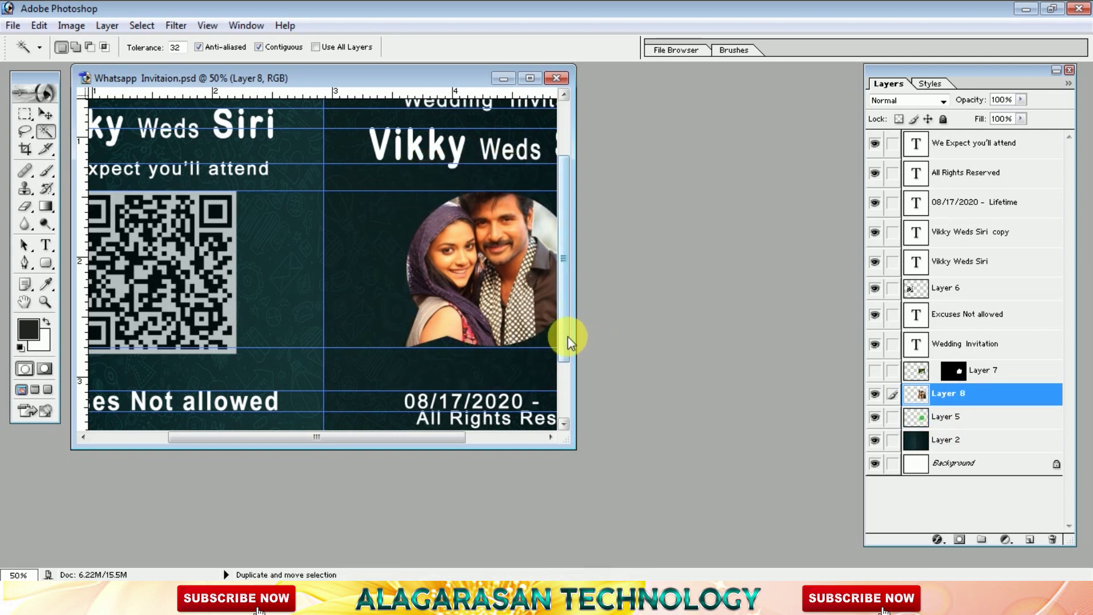
Undo the clipping, try clipping Layer 8 to Layer 5 once more, and step back to before the paste.
key(ctrl+z)
key(ctrl)
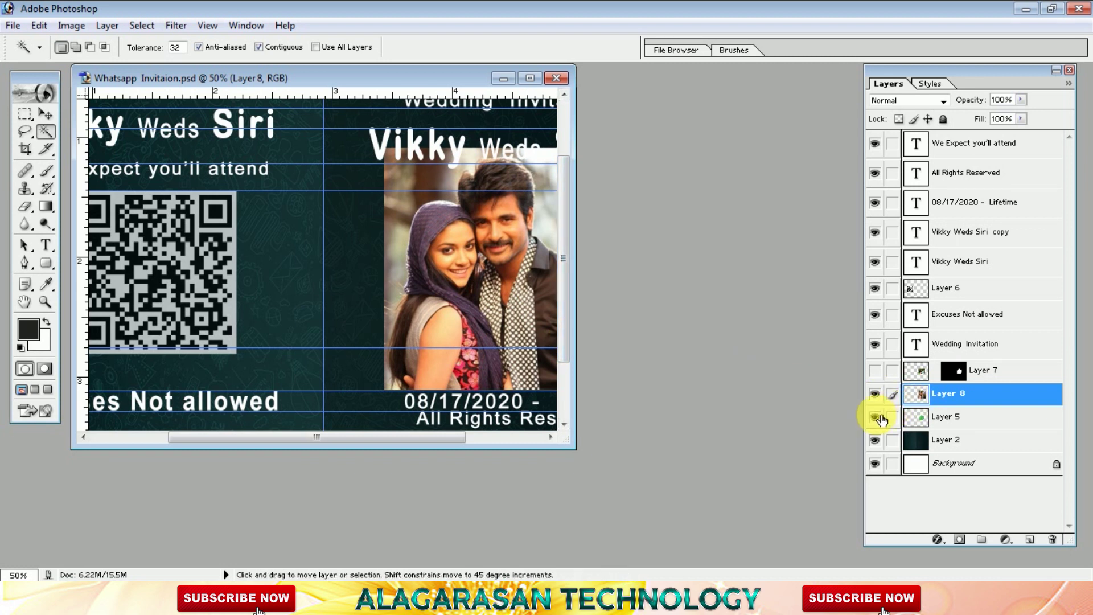
key(ctrl+g)
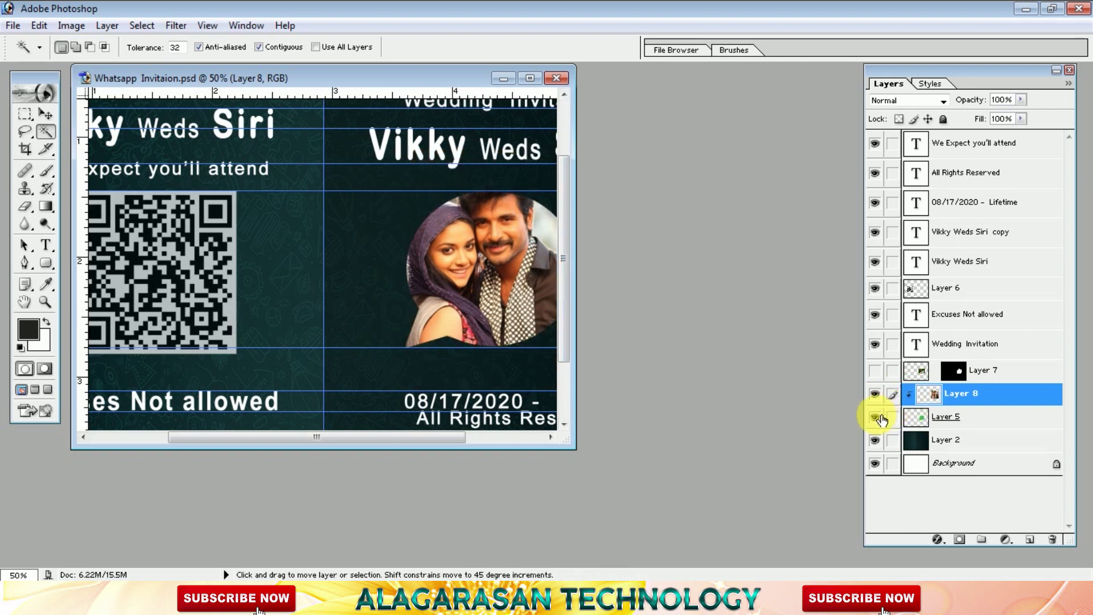
key(ctrl+alt+z)
key(ctrl+alt+z)
Paste the cut photo into the speech bubble's green selection as a masked layer, and maximize the invitation's document window.
click(419, 226)
key(ctrl+shift+v)
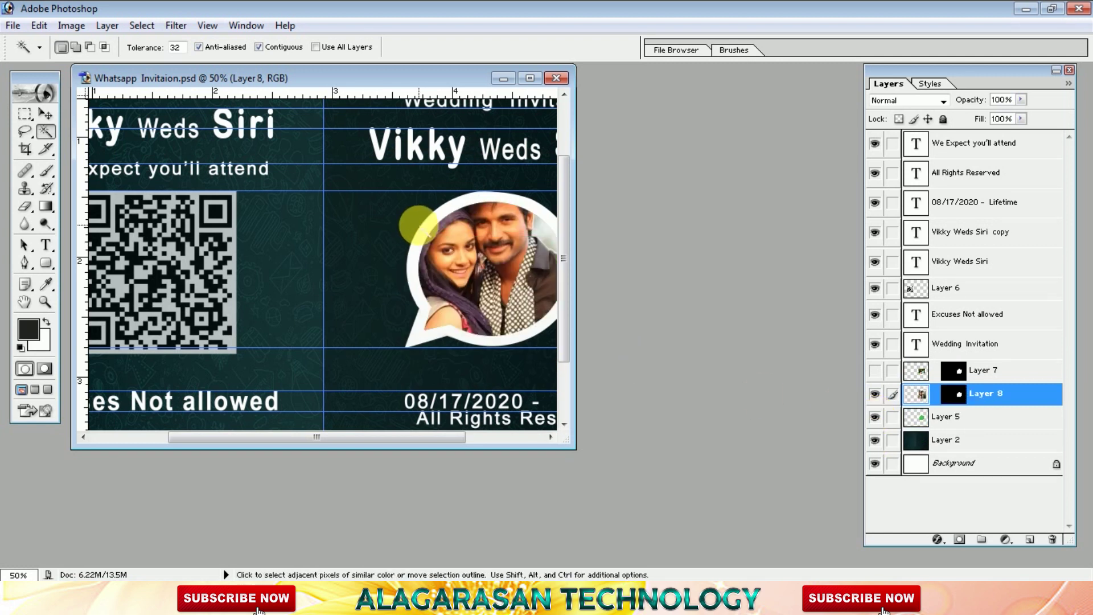
click(530, 78)
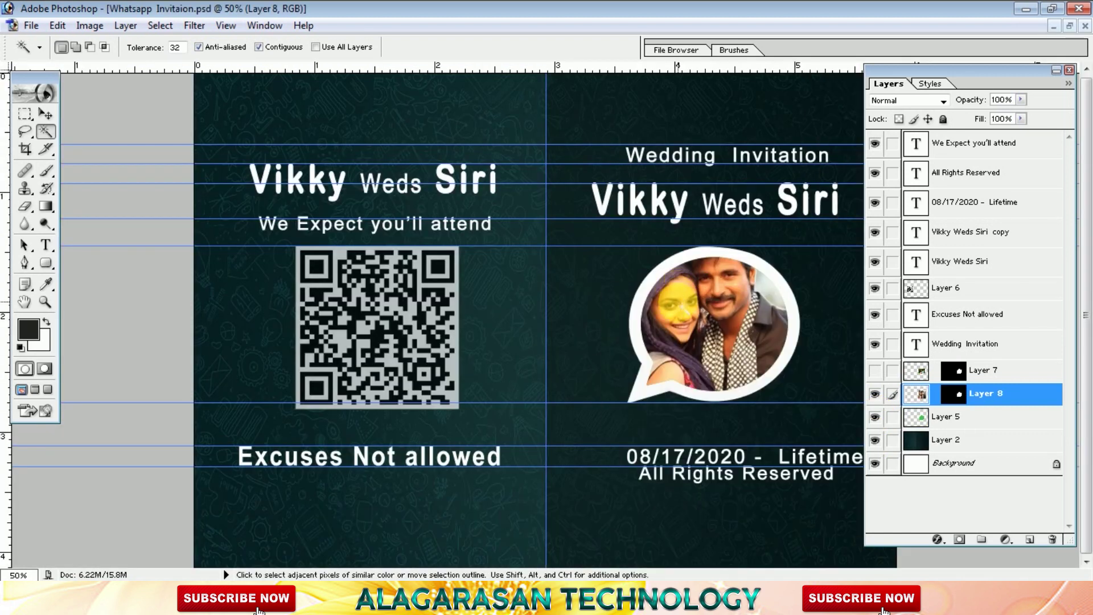
Scale the couple photo on Layer 8 down slightly and reposition it so both faces fit inside the speech bubble.
key(ctrl+minus)
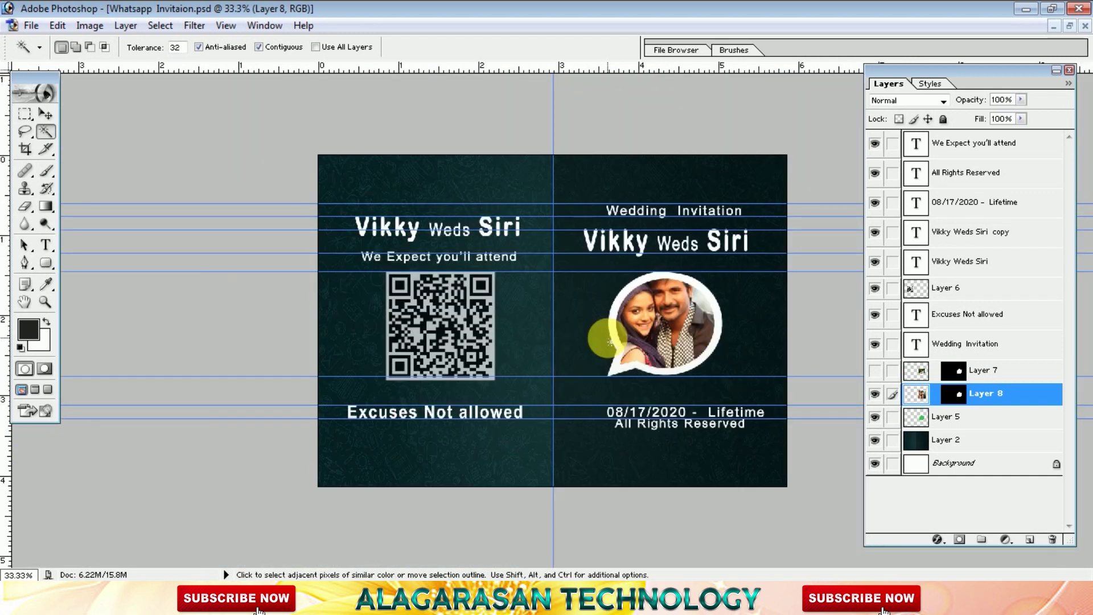
key(ctrl+t)
drag(593, 245, 611, 264)
drag(669, 338, 670, 344)
key(Return)
key(w)
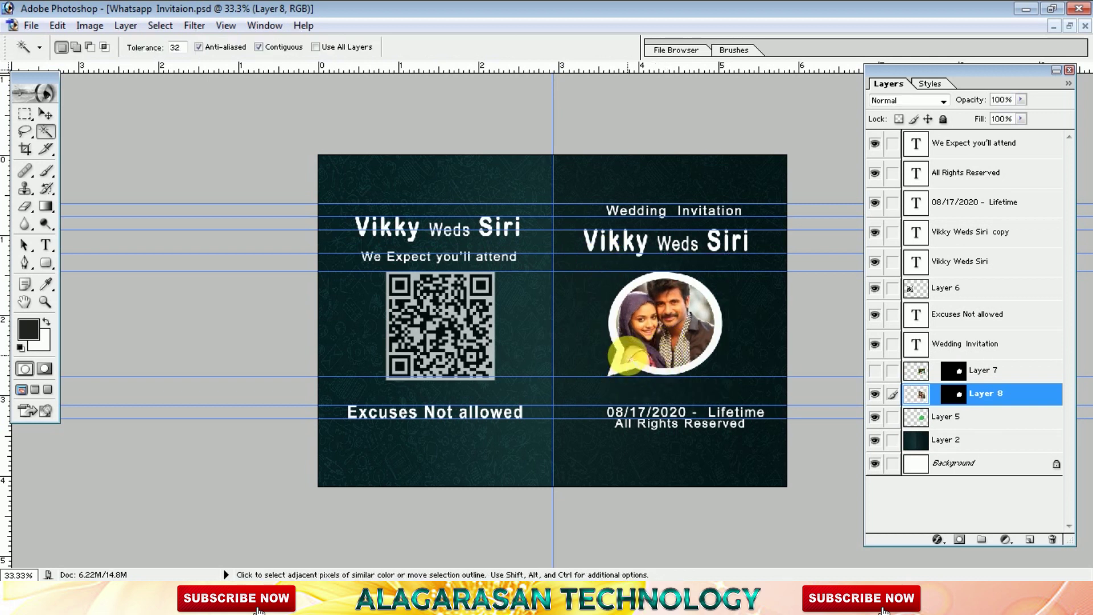
Try replacing the couple's names heading above the speech bubble with other text, and discard the edit.
key(z)
drag(557, 215, 723, 390)
alt+click(654, 351)
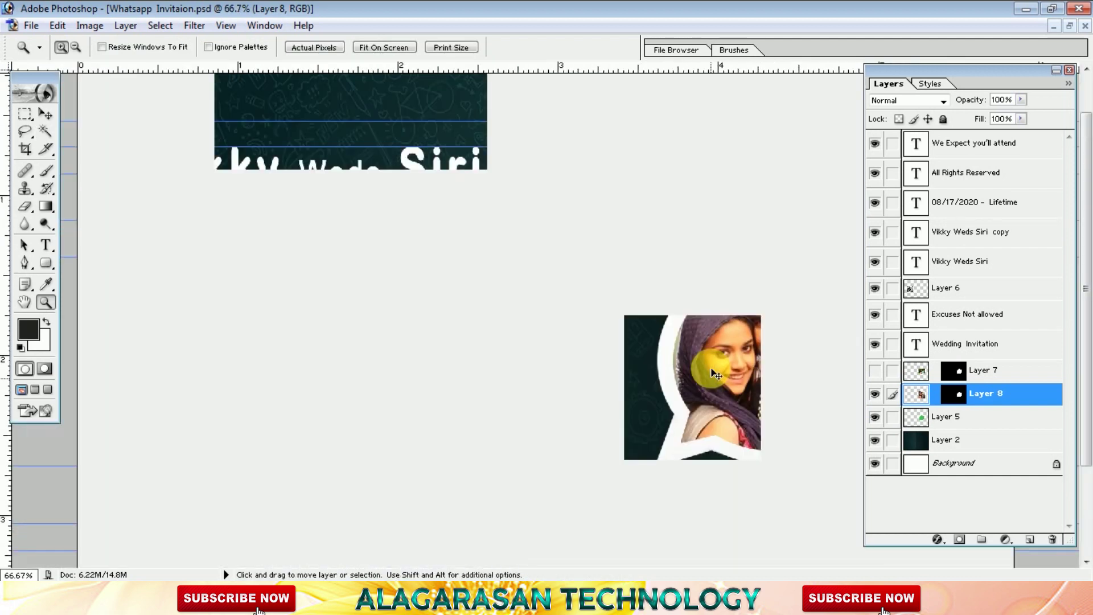
key(t)
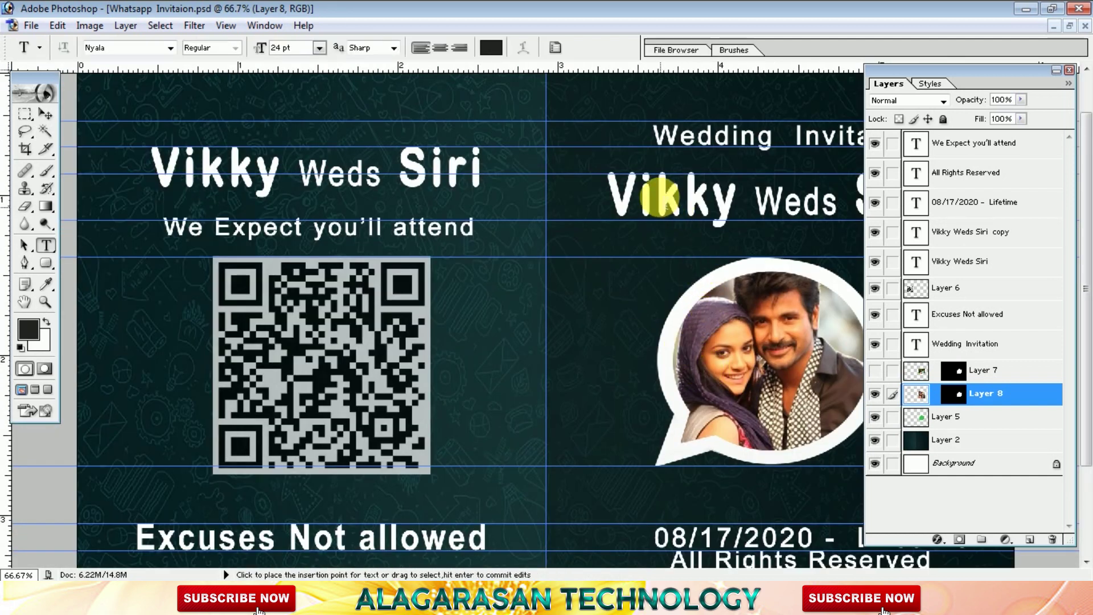
click(657, 203)
key(ctrl+a)
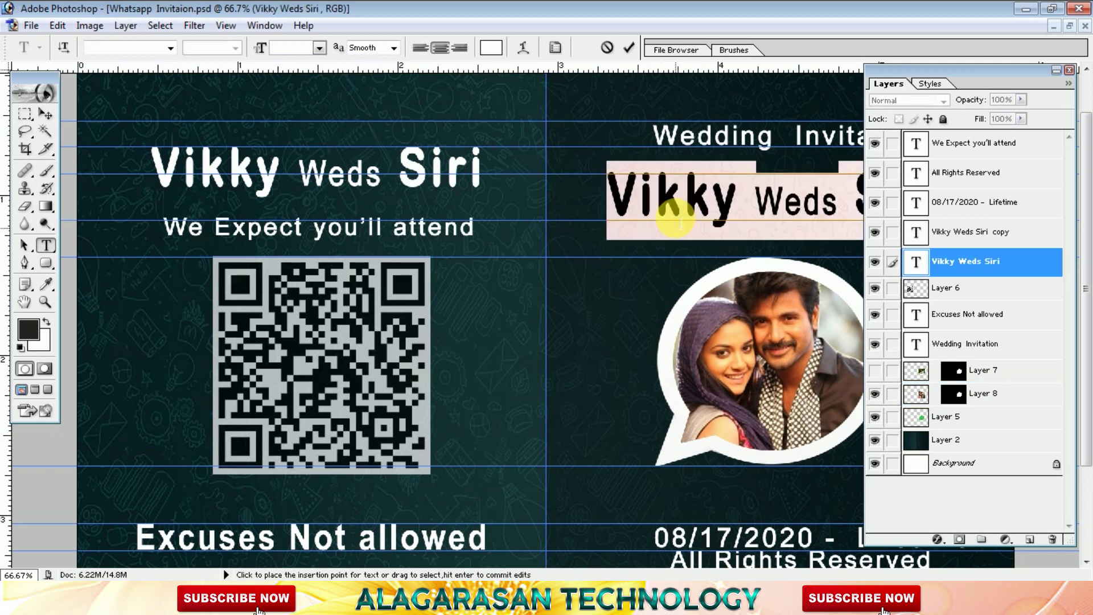
text(An)
key(BackSpace)
text(lagatsa)
key(ctrl+a)
key(BackSpace)
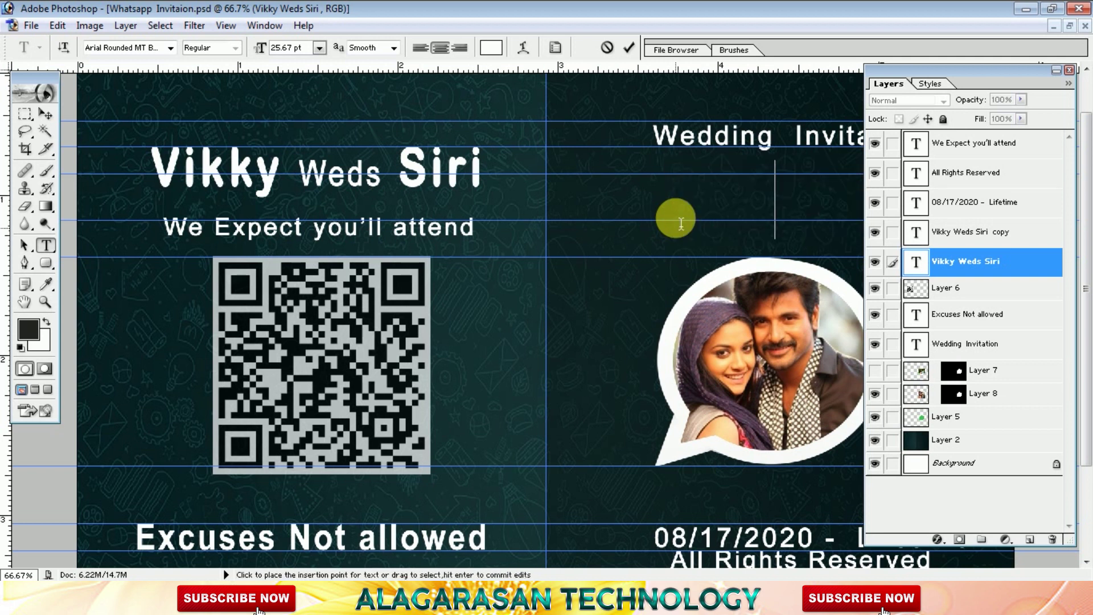
right_click(681, 223)
click(617, 49)
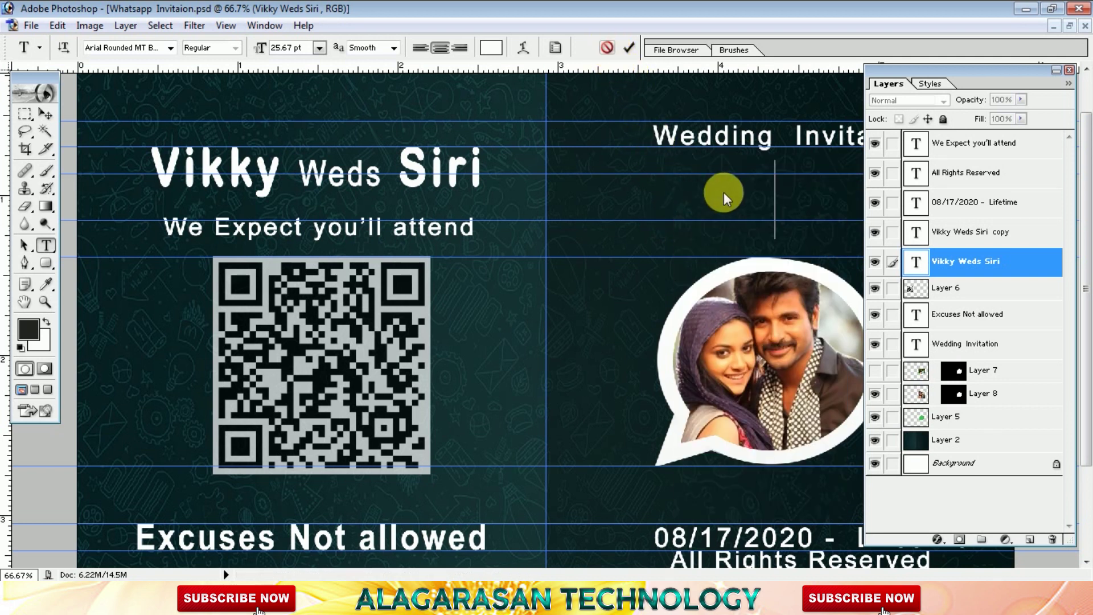
key(Escape)
Select part of the couple's names heading above the QR code for editing, and cancel the text edit.
key(ctrl+minus)
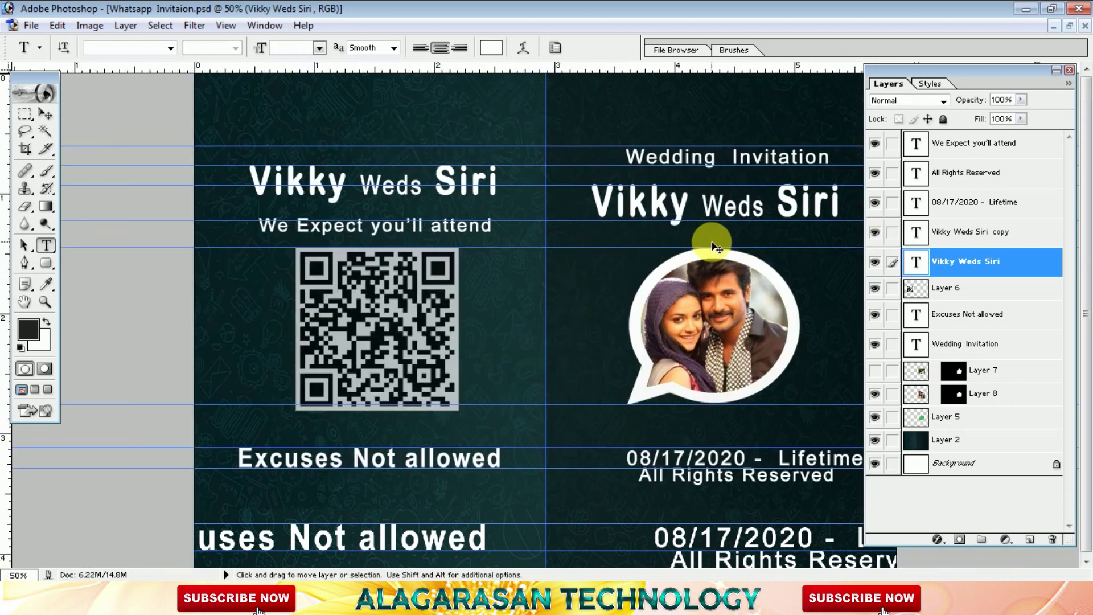
key(ctrl+minus)
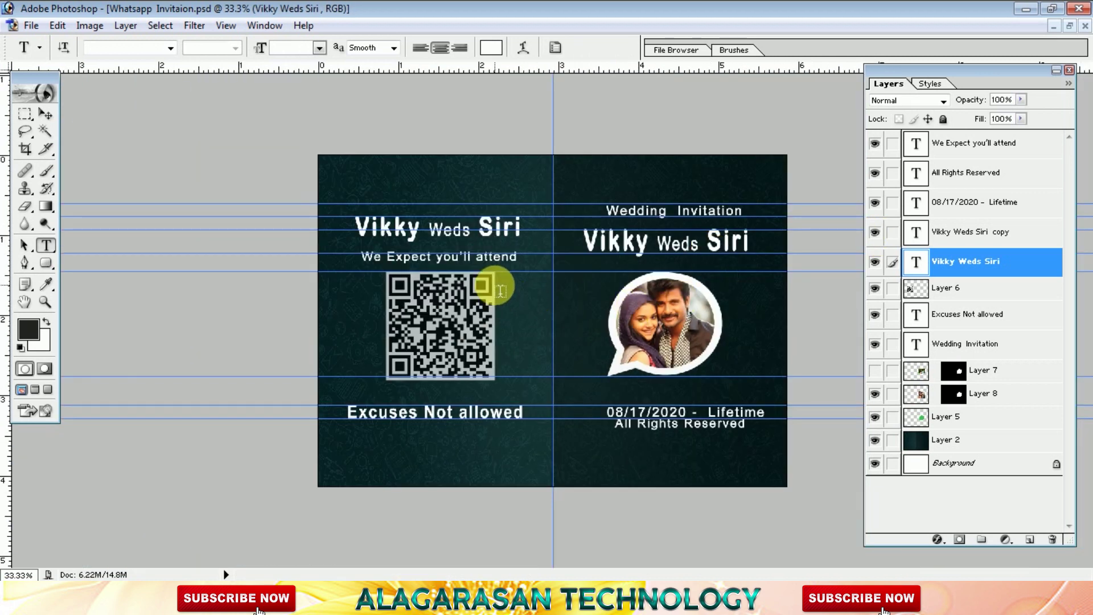
drag(408, 233, 513, 263)
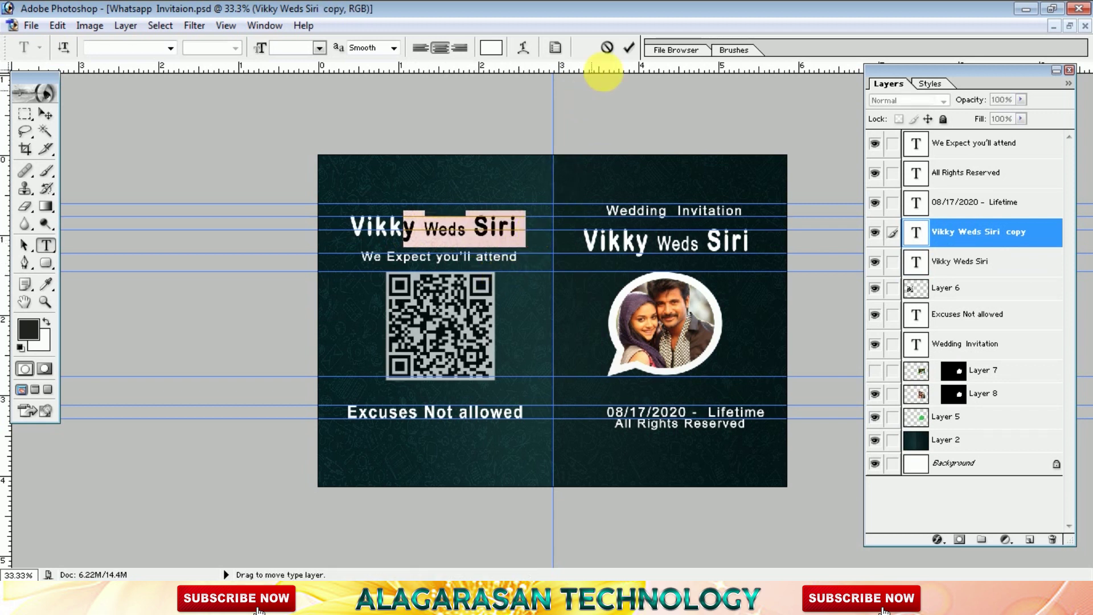
click(608, 48)
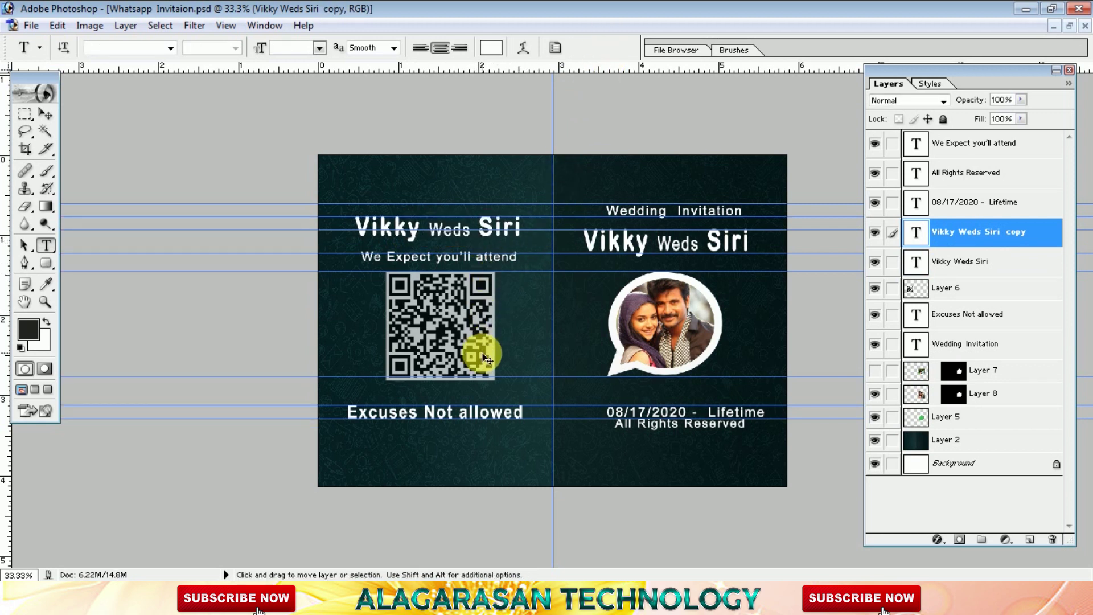
Open the Whatsapp Invitaion 1 file, maximize its document window, and enlarge the view to 66.7%.
key(ctrl+o)
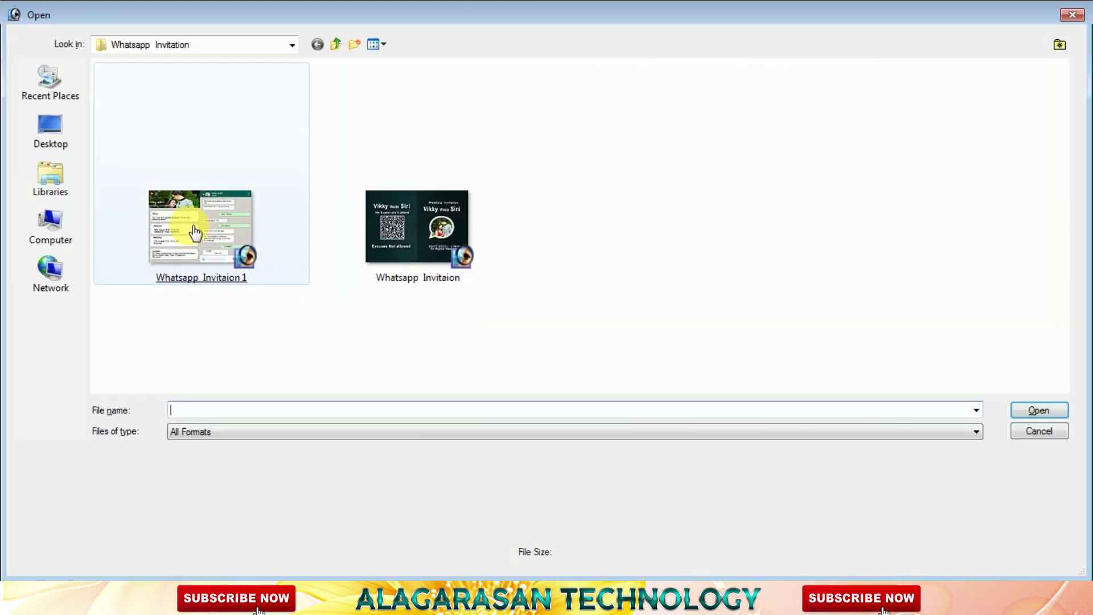
double_click(207, 226)
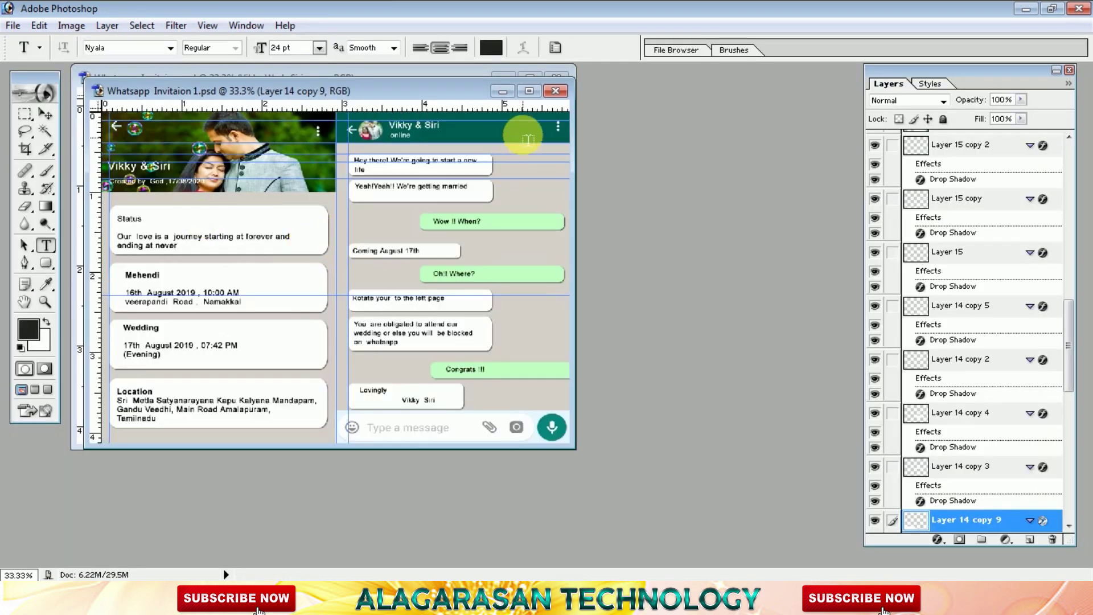
click(529, 91)
key(ctrl+plus)
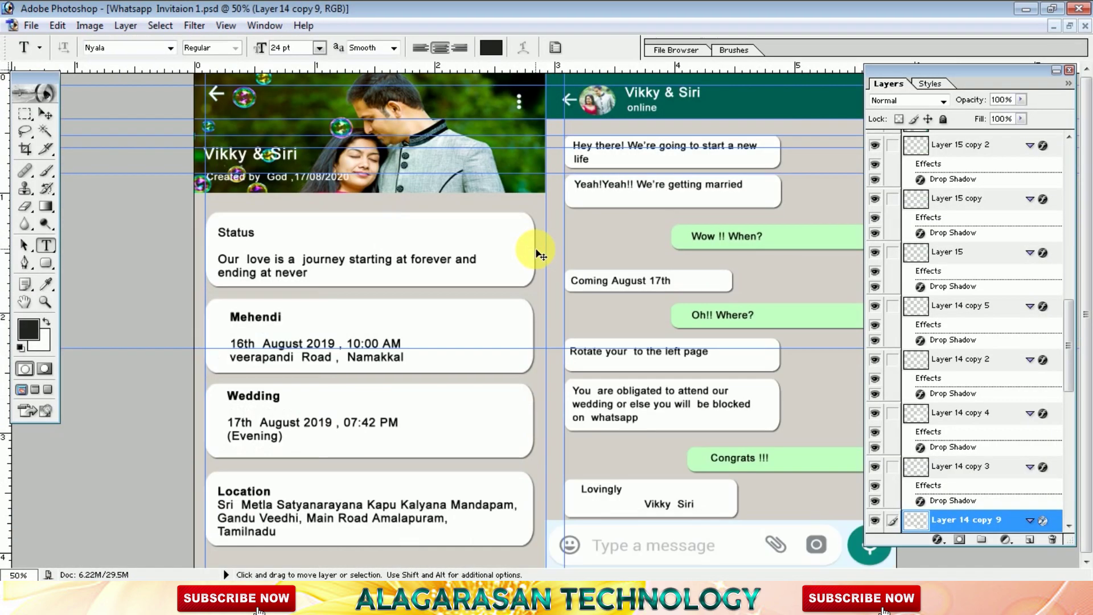
key(ctrl+plus)
key(ctrl+plus)
key(ctrl+minus)
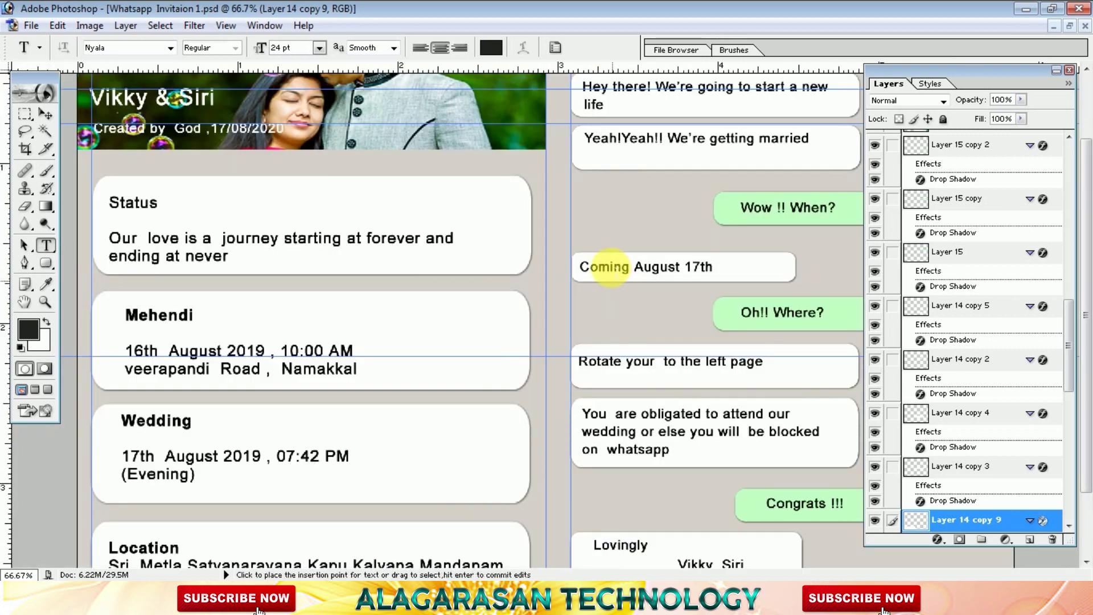
Highlight the status message and the Mehendi date and venue lines as editable text, closing each text edit.
drag(230, 258, 111, 221)
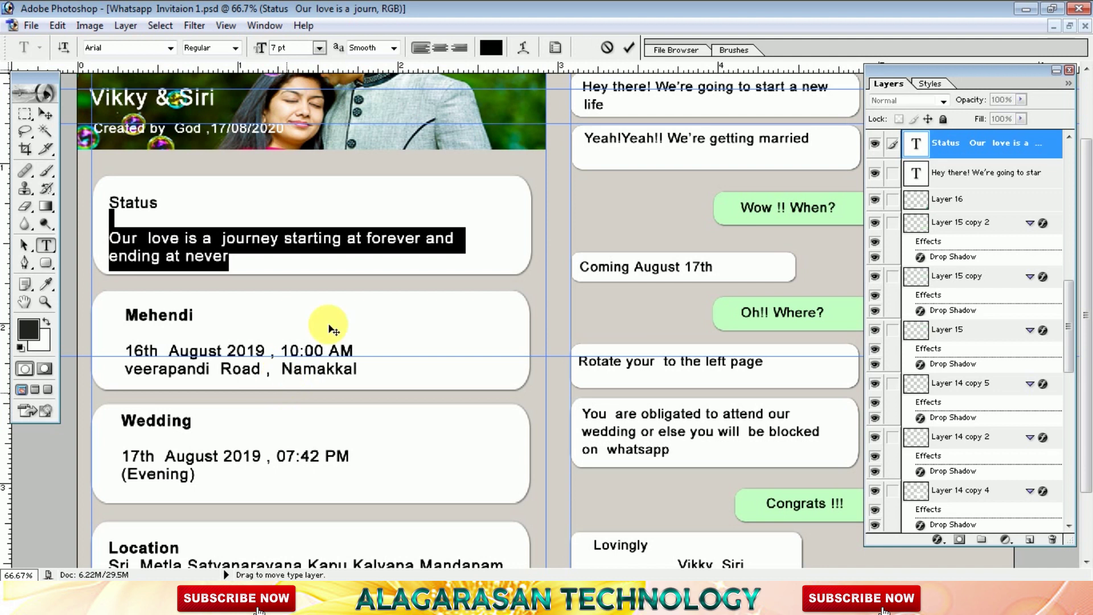
click(490, 147)
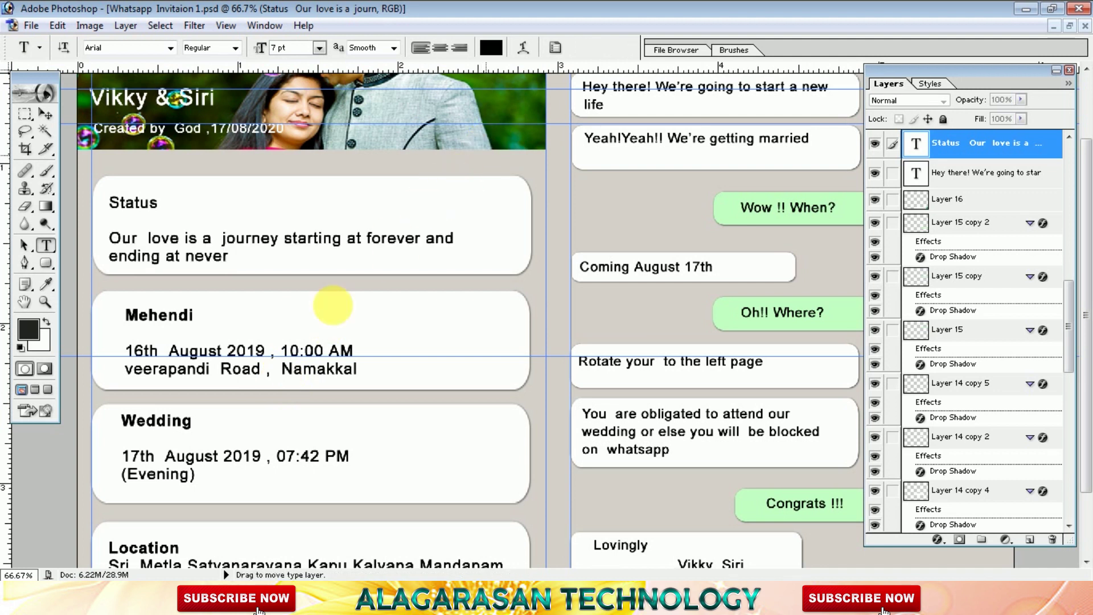
drag(360, 371, 138, 355)
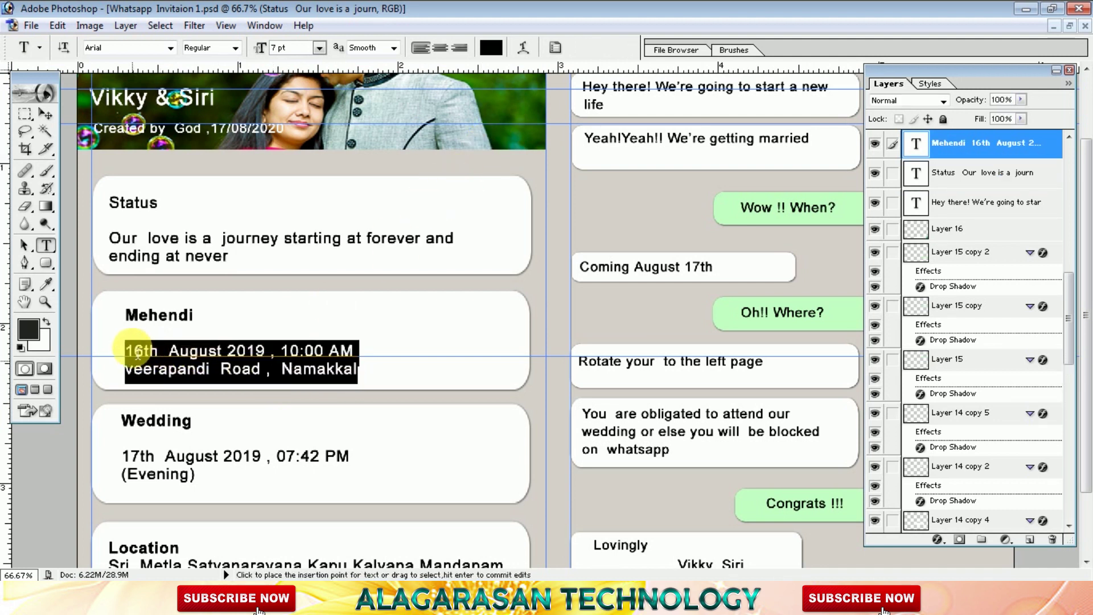
key(ctrl+Return)
Try moving the couple photo on Layer 20 within the profile header, and undo the move.
scroll(304, 441, down, 2)
scroll(296, 405, up, 2)
scroll(244, 288, up, 3)
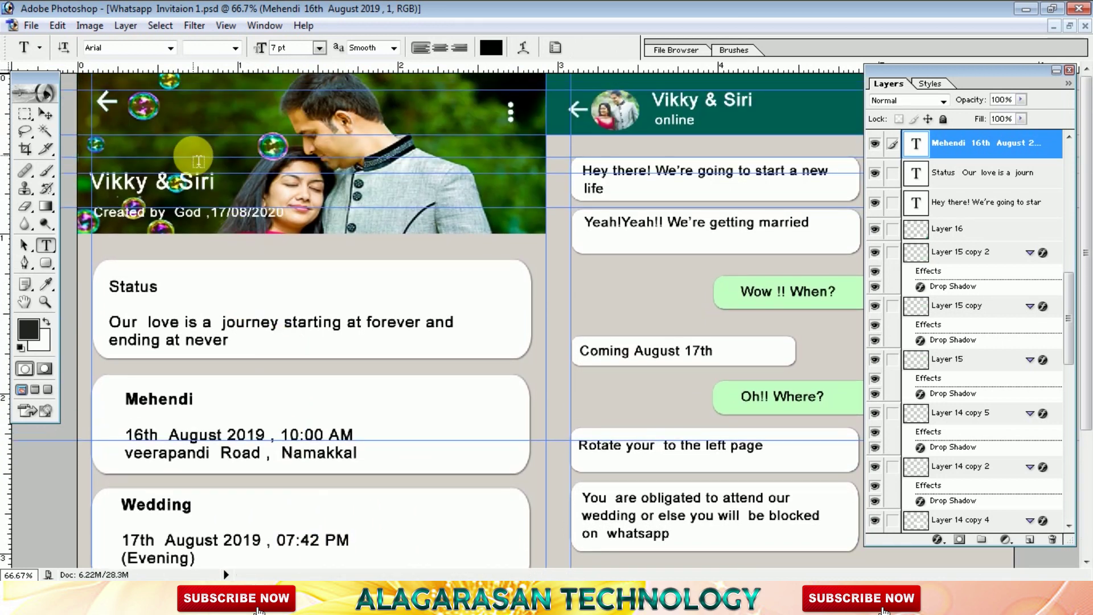
key(v)
right_click(190, 136)
click(219, 139)
drag(267, 149, 331, 200)
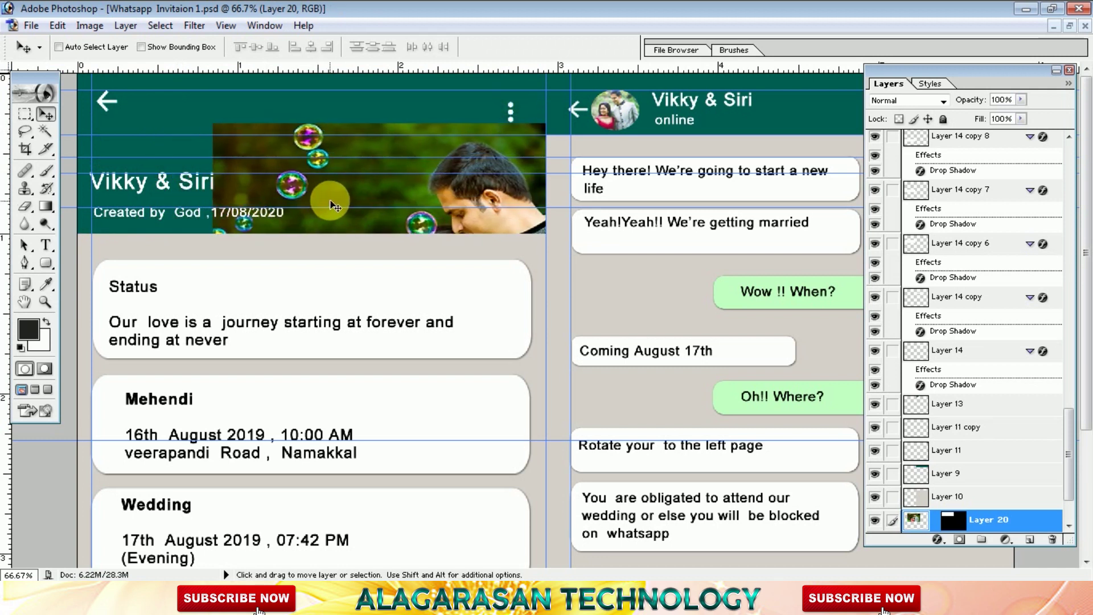
key(ctrl+z)
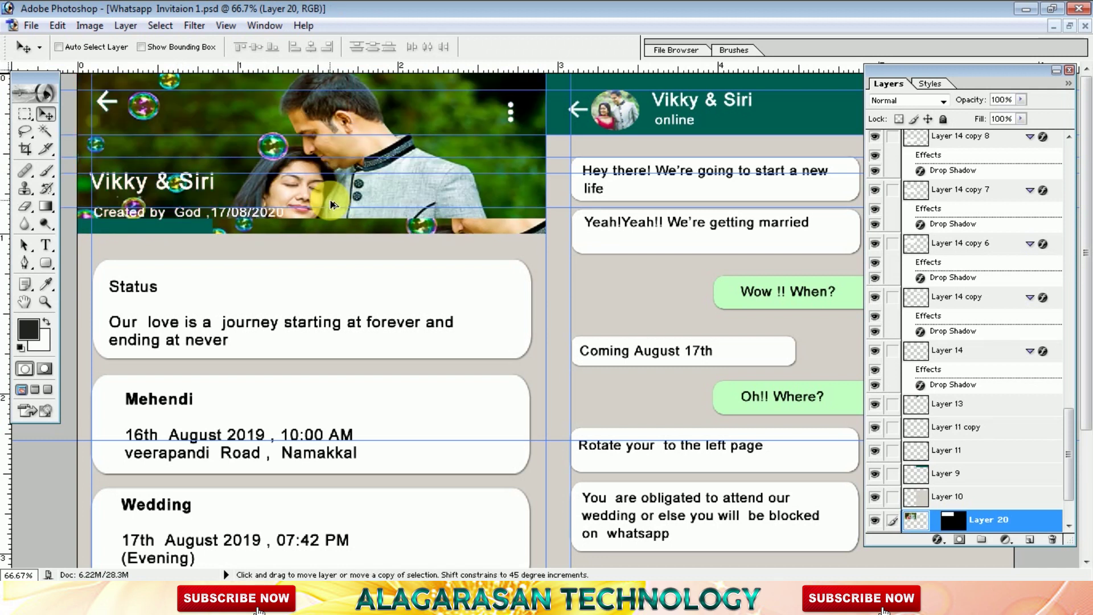
Try moving the message input bar on Layer 16 upward, and undo the move.
drag(774, 333, 512, 179)
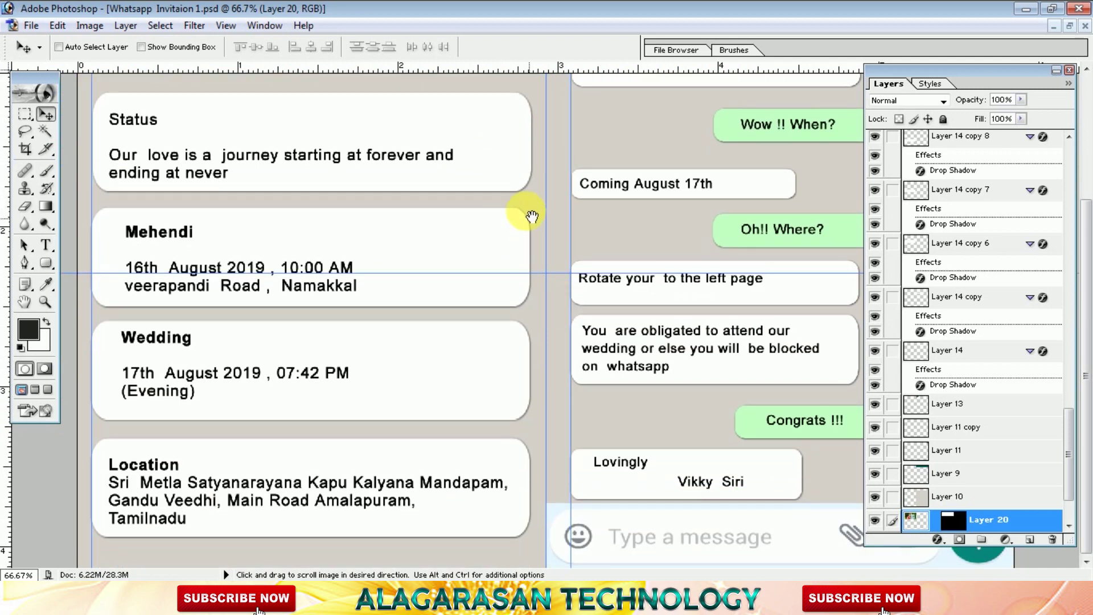
click(751, 523)
right_click(750, 523)
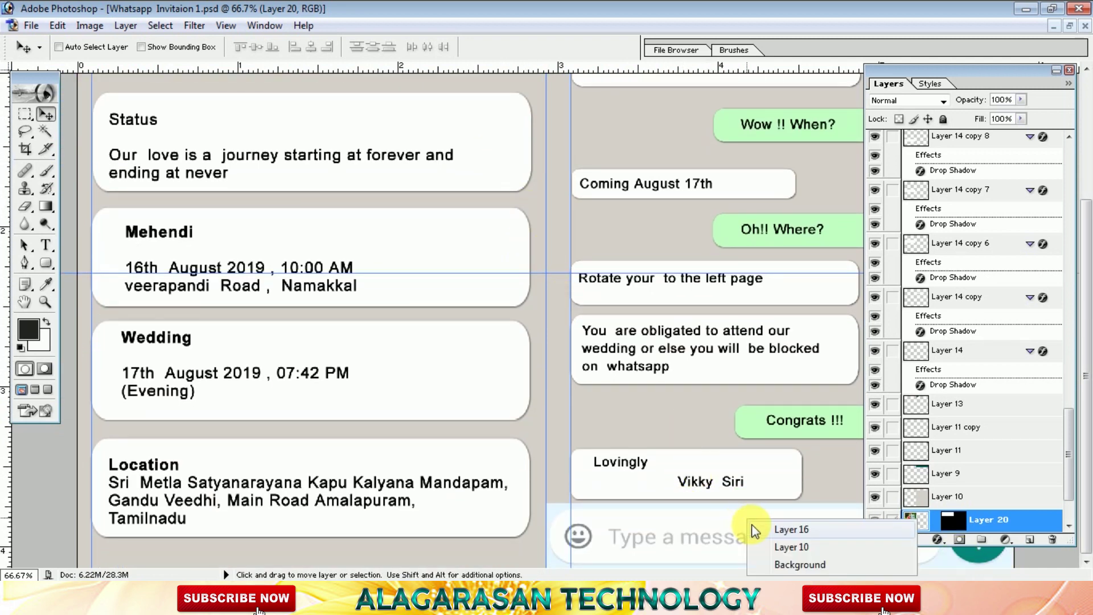
click(766, 517)
drag(715, 529, 704, 364)
key(ctrl+z)
Try moving the Wedding card's white box and the green "Wow !! When?" bubble, undoing each move.
right_click(408, 368)
click(413, 376)
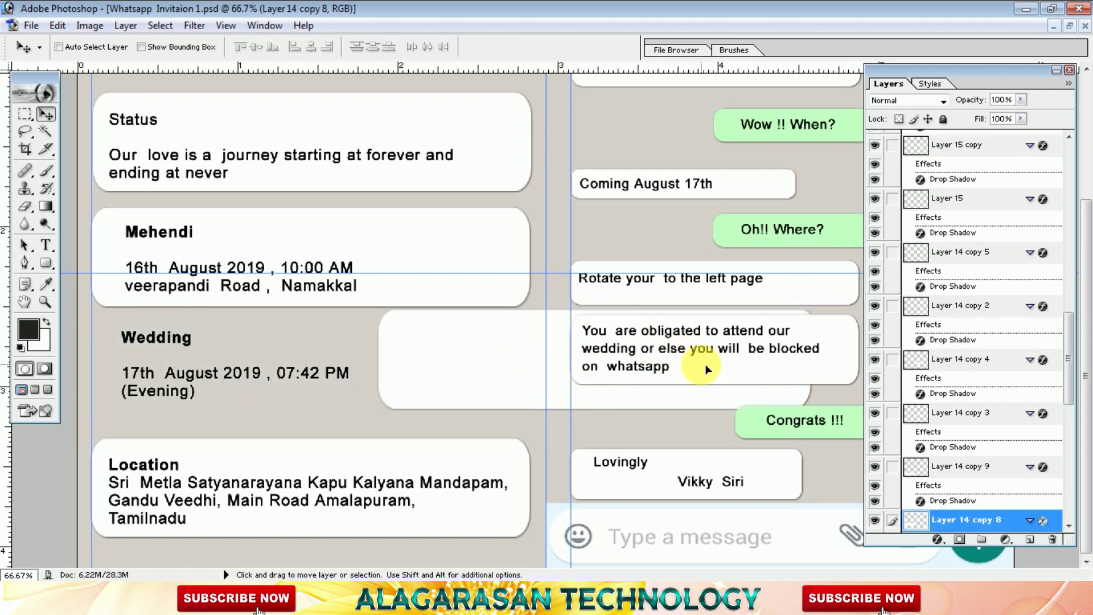
key(ctrl+z)
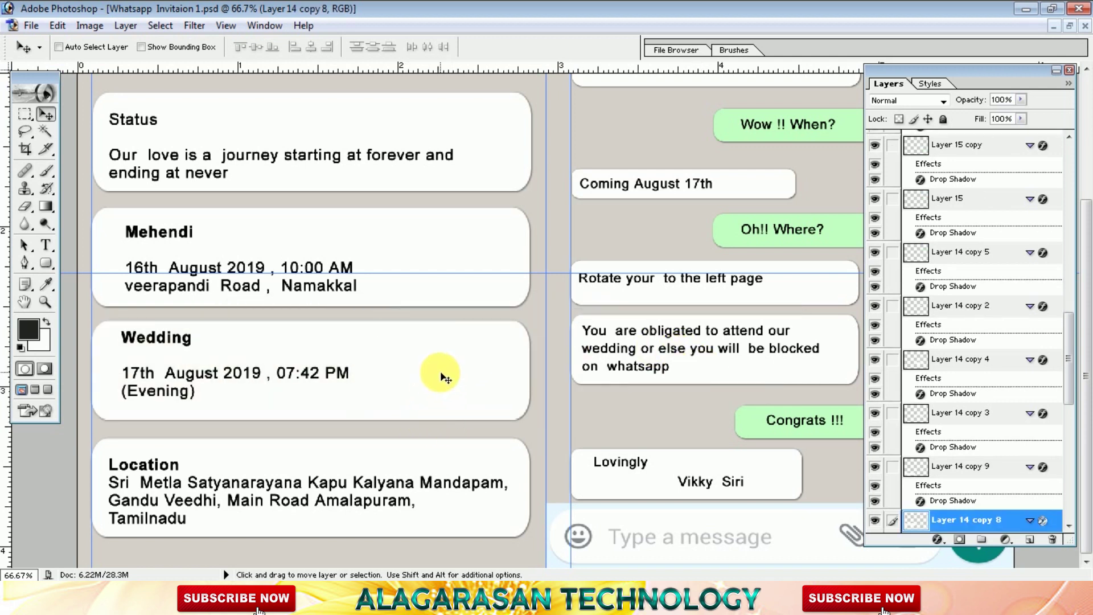
key(ctrl+minus)
right_click(773, 249)
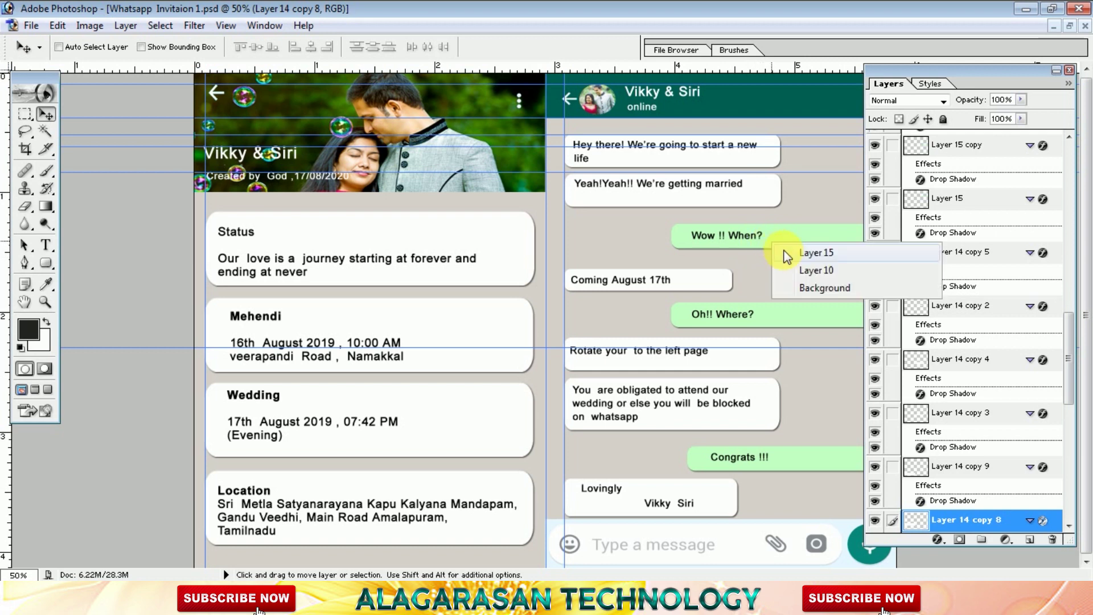
click(804, 252)
drag(795, 233, 690, 237)
key(ctrl+z)
Try moving the chat header's "online" text, undo it, and try shifting the green header bar on Layer 9.
right_click(645, 112)
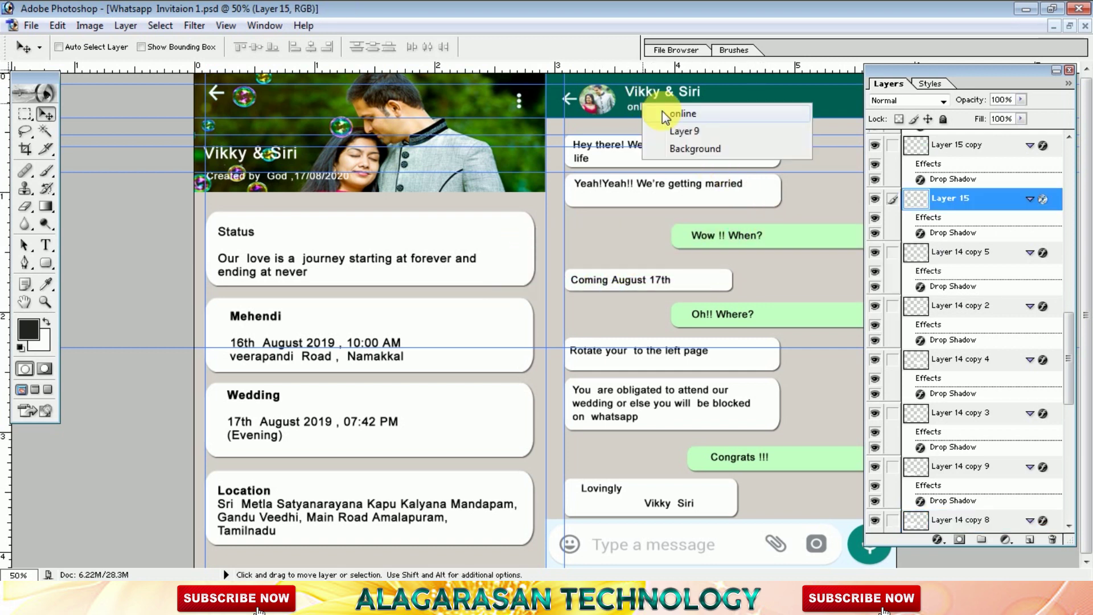
click(660, 110)
drag(667, 100, 555, 214)
key(ctrl+z)
right_click(719, 111)
click(735, 119)
Try repositioning the round profile photo on Layer 24 in the chat header.
right_click(591, 110)
click(604, 120)
right_click(593, 105)
click(606, 121)
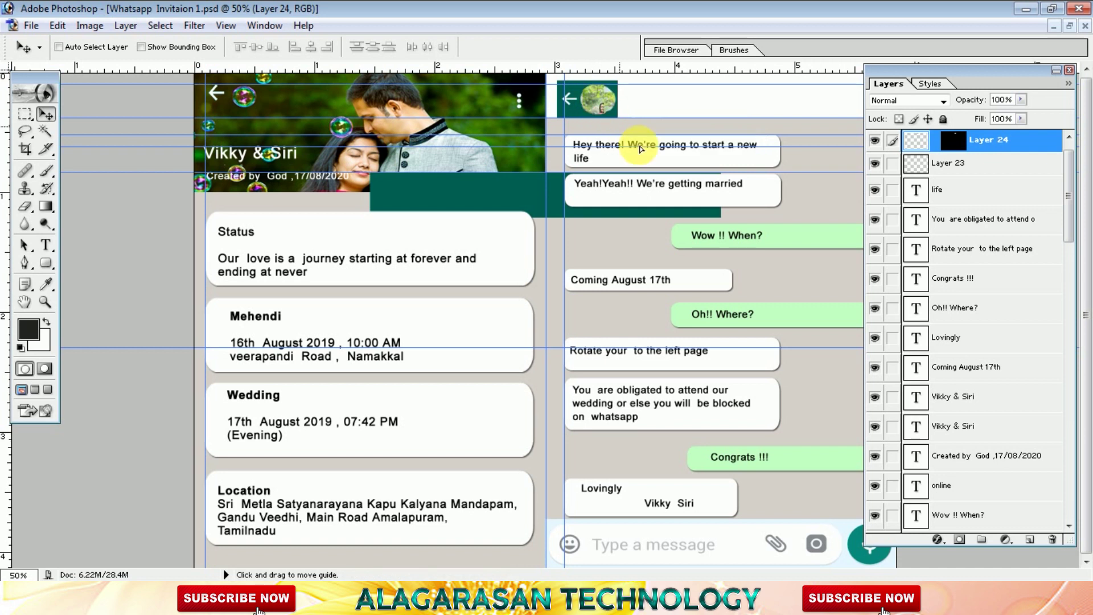
drag(604, 110, 600, 109)
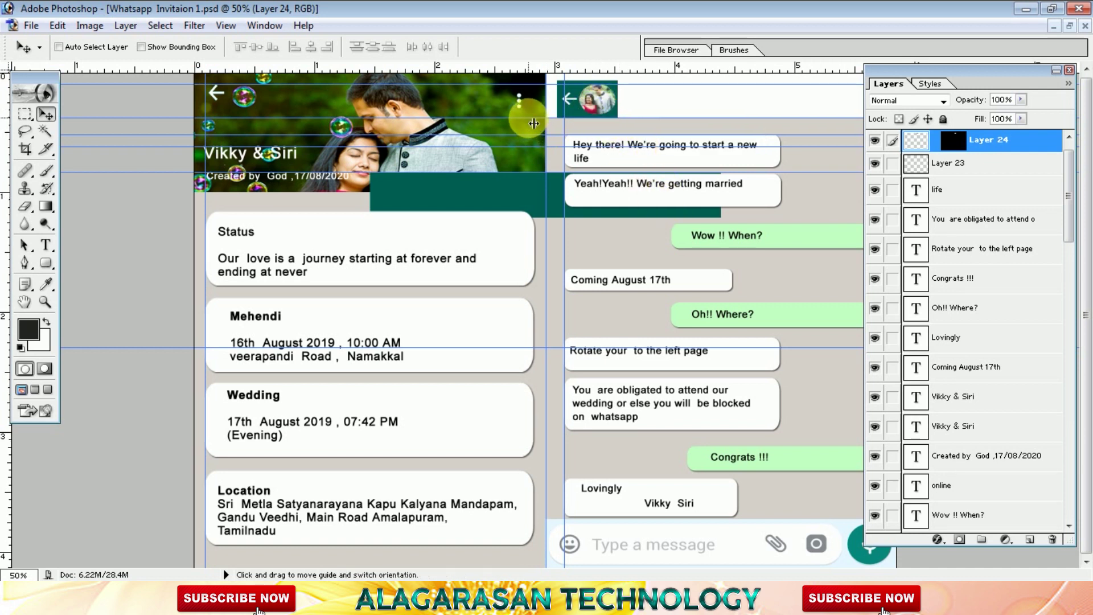
Close both invitation documents without saving their changes, and minimize Photoshop.
key(ctrl+w)
click(560, 236)
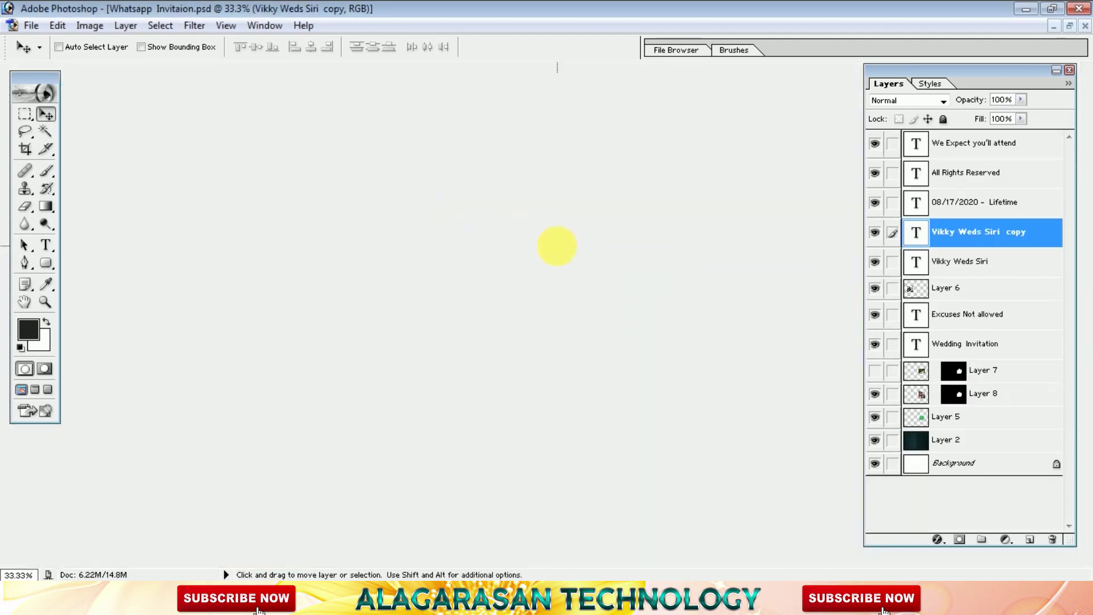
key(ctrl+w)
click(556, 240)
click(1022, 9)
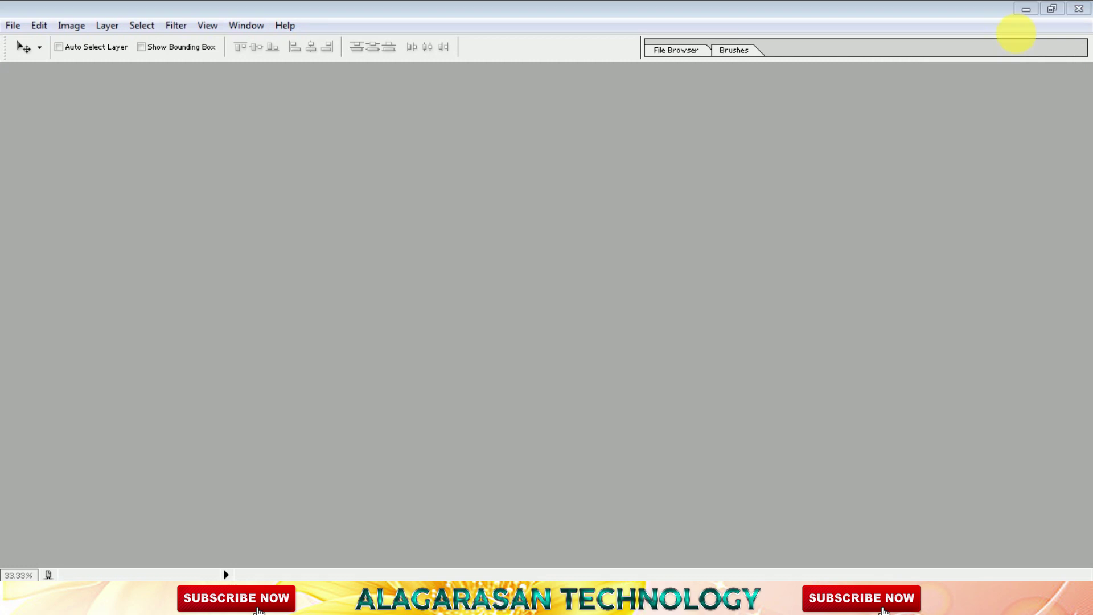
Close the Whatsapp Invitation folder window and refresh the desktop.
click(1079, 8)
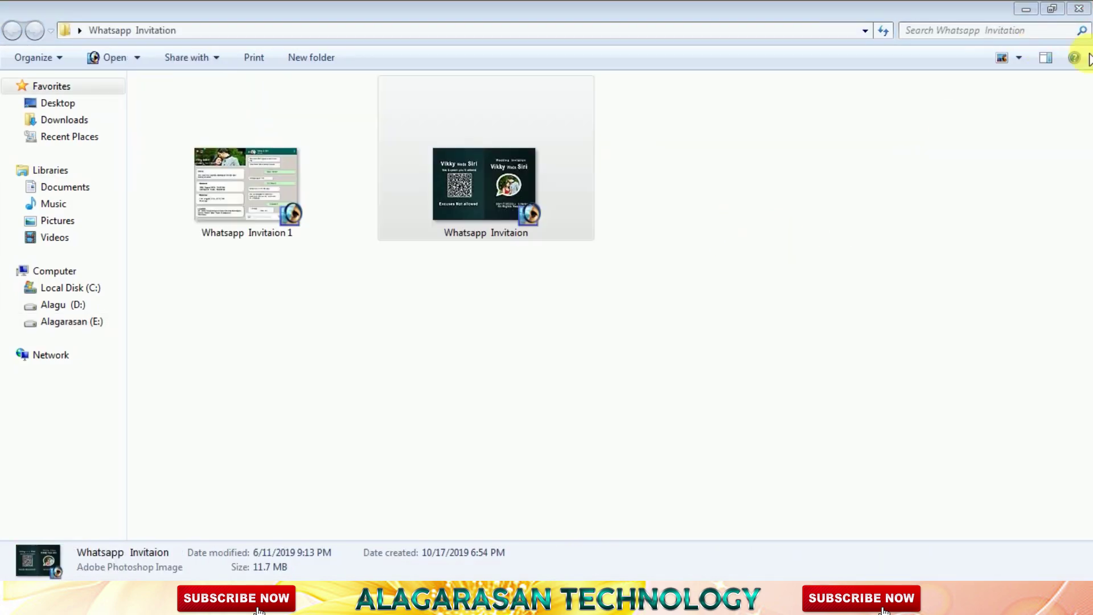
click(1079, 9)
right_click(711, 147)
click(730, 176)
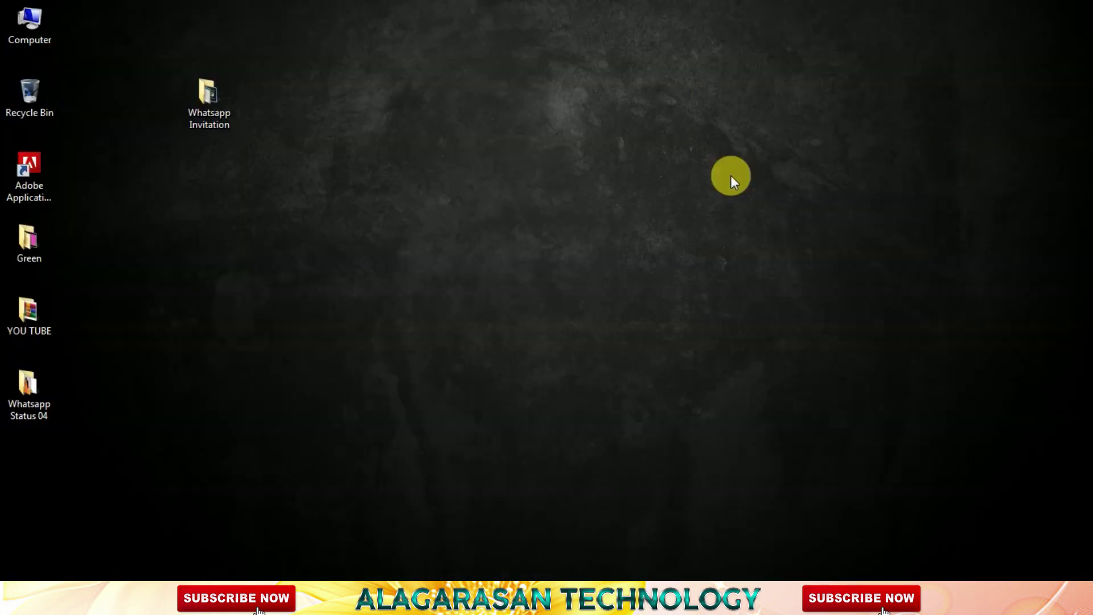